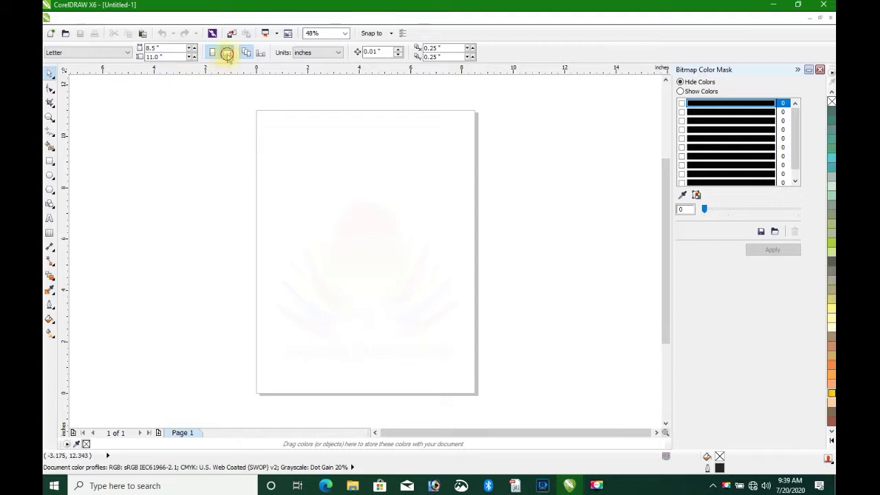
Set the page to landscape, 11 by 8.5 inches, and add a rectangle matching the full page
{"action": "left_click", "coordinate": [227, 53]}
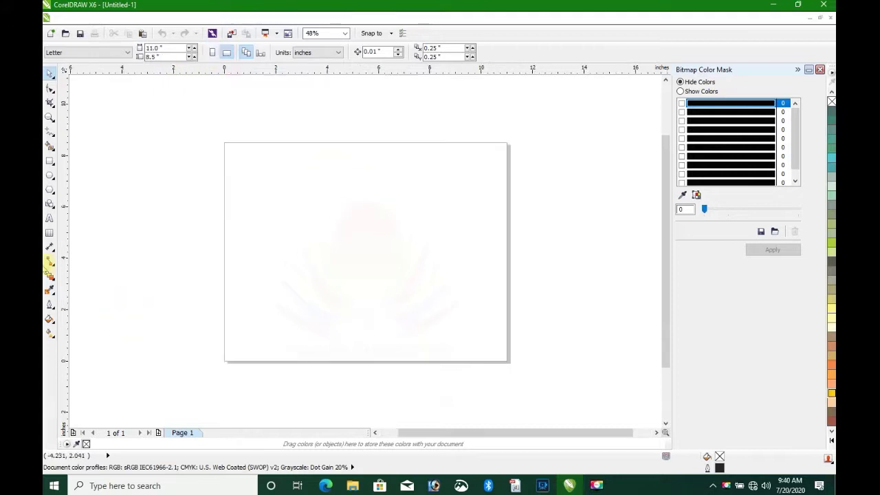
{"action": "double_click", "coordinate": [50, 161]}
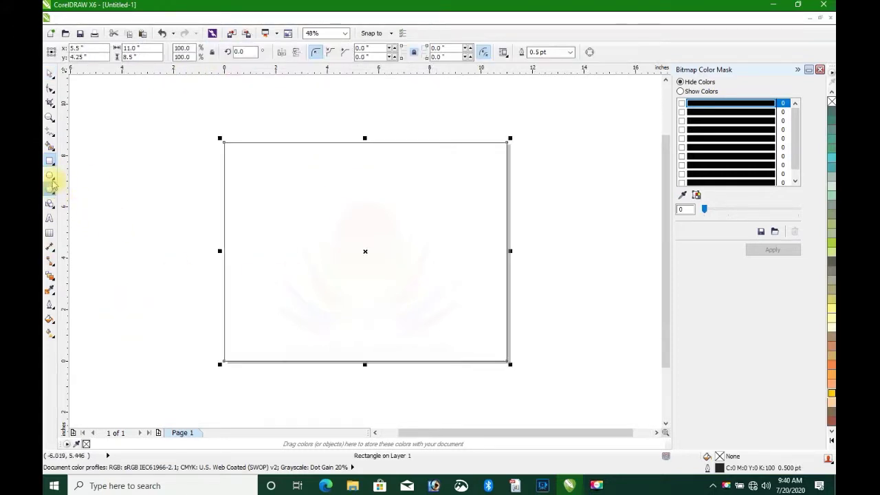
Draw a freehand hill curve about 11.2 inches wide across the page's lower part and assign it a brown fill (C:0 M:60 Y:60 K:40)
{"action": "left_click", "coordinate": [50, 132]}
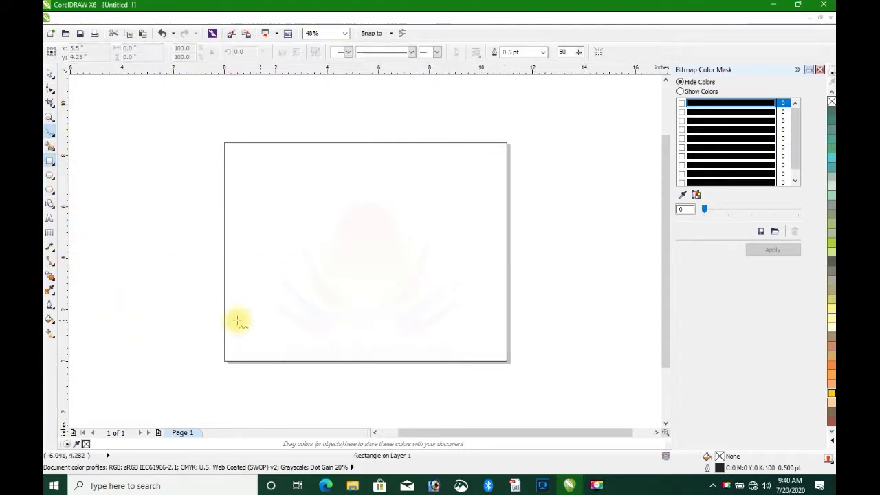
{"action": "mouse_move", "coordinate": [228, 318]}
{"action": "left_mouse_down"}
{"action": "mouse_move", "coordinate": [354, 280]}
{"action": "mouse_move", "coordinate": [394, 282]}
{"action": "mouse_move", "coordinate": [517, 328]}
{"action": "left_mouse_up"}
{"action": "left_click", "coordinate": [832, 415]}
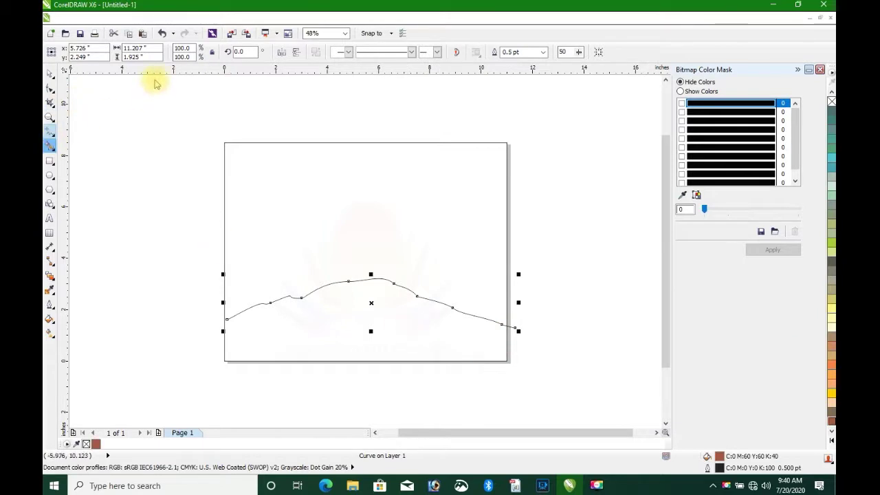
Try to Smart Fill the area at the hill curve with dark slate (C:20 M:0 Y:0 K:80)
{"action": "left_click", "coordinate": [161, 52]}
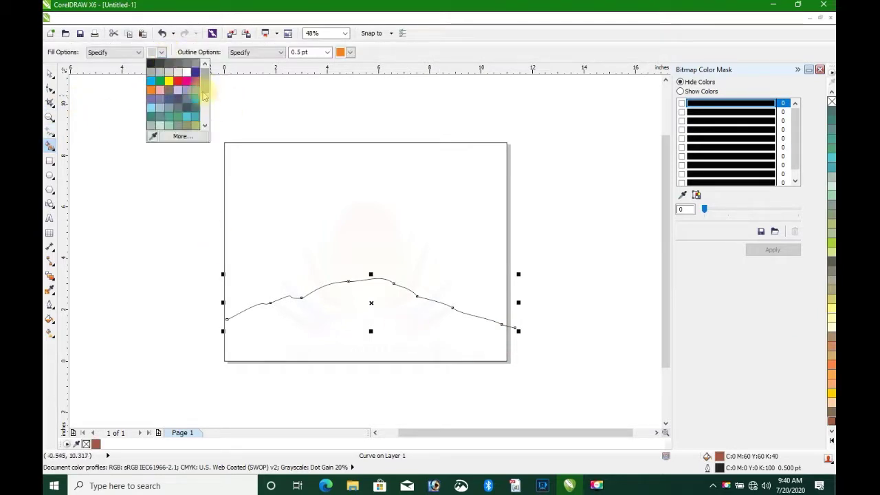
{"action": "left_click", "coordinate": [195, 98]}
{"action": "left_click", "coordinate": [344, 289]}
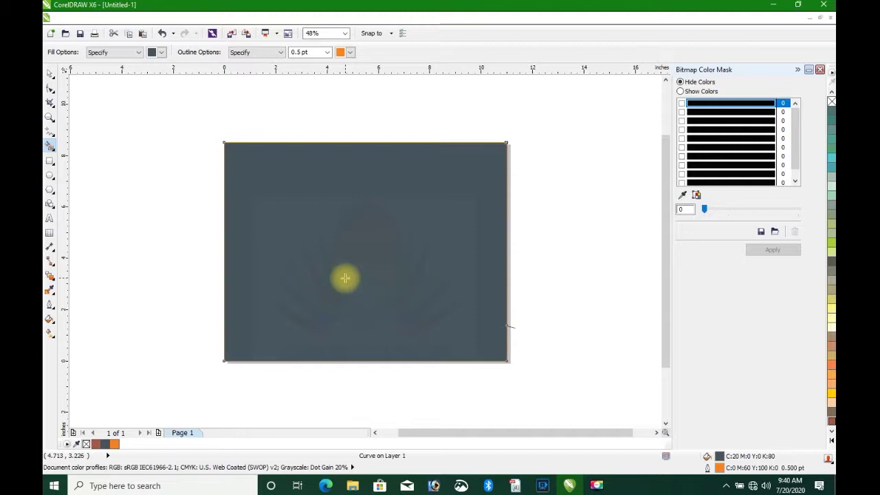
{"action": "key", "text": "ctrl+z"}
Shift the hill curve left so it crosses both page edges, and Smart Fill the area below it with dark slate (C:20 M:0 Y:0 K:80)
{"action": "left_click", "coordinate": [49, 73]}
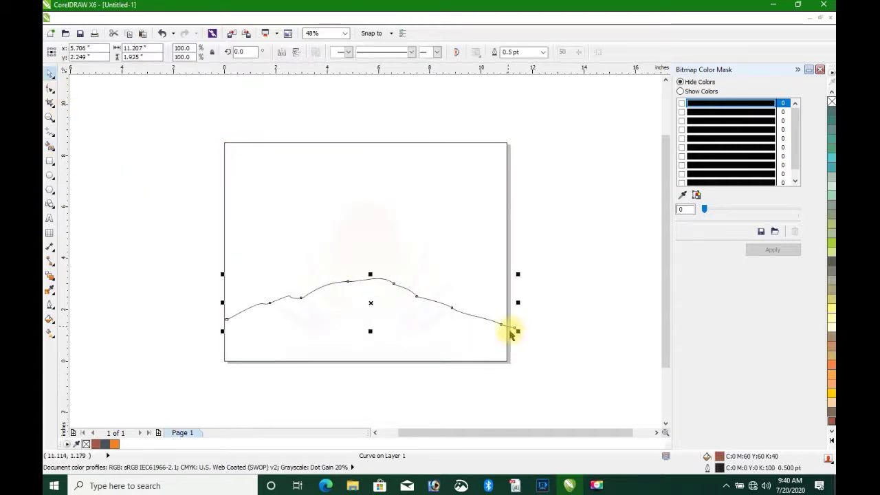
{"action": "left_click", "coordinate": [52, 148]}
{"action": "left_click", "coordinate": [52, 147]}
{"action": "left_click", "coordinate": [160, 53]}
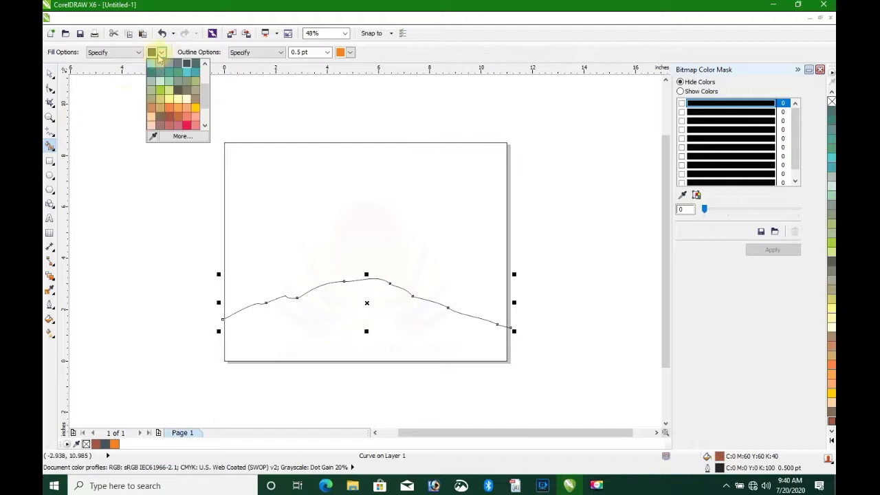
{"action": "left_click", "coordinate": [186, 64]}
{"action": "left_click", "coordinate": [330, 302]}
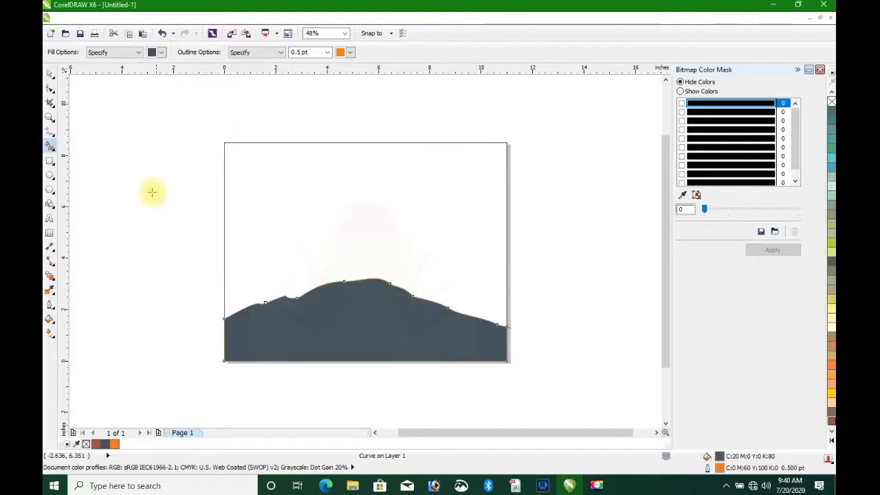
Draw a straight horizontal line 11 inches long above the hill, from one page edge to the other
{"action": "left_click", "coordinate": [50, 132]}
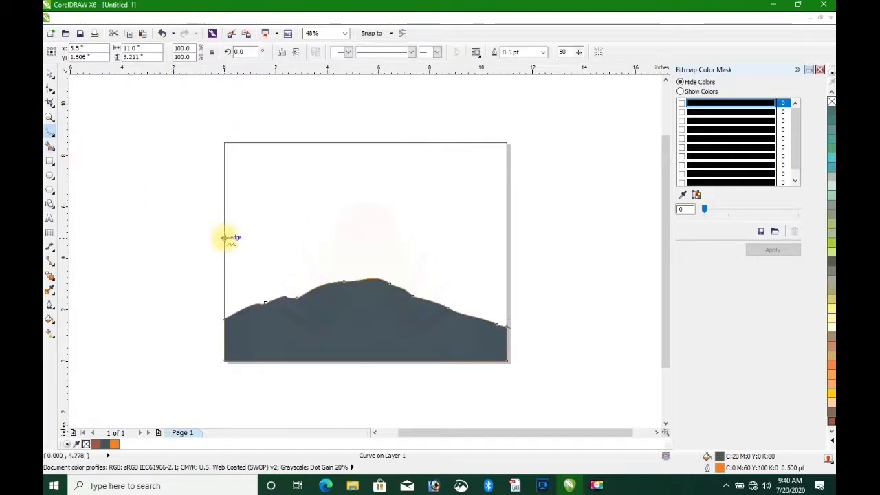
{"action": "left_click", "coordinate": [227, 238]}
{"action": "left_click", "coordinate": [507, 238]}
{"action": "key", "text": "ctrl+z"}
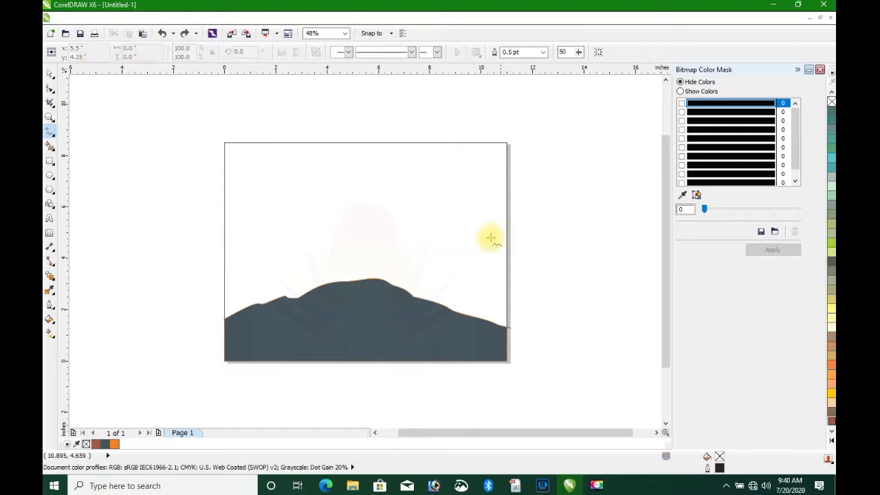
{"action": "left_click", "coordinate": [225, 235]}
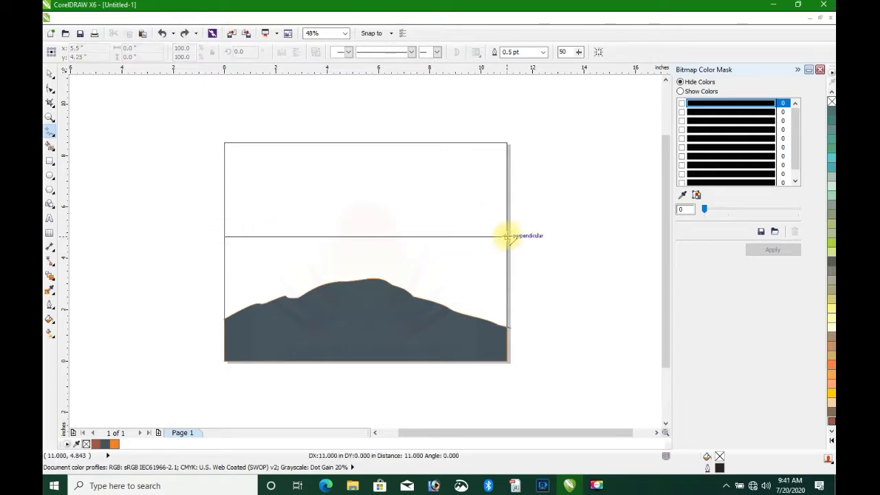
{"action": "left_click", "coordinate": [507, 236]}
Smart Fill the band between the horizontal line and the hill with blue (C:100 M:100 Y:0 K:0)
{"action": "left_click", "coordinate": [49, 146]}
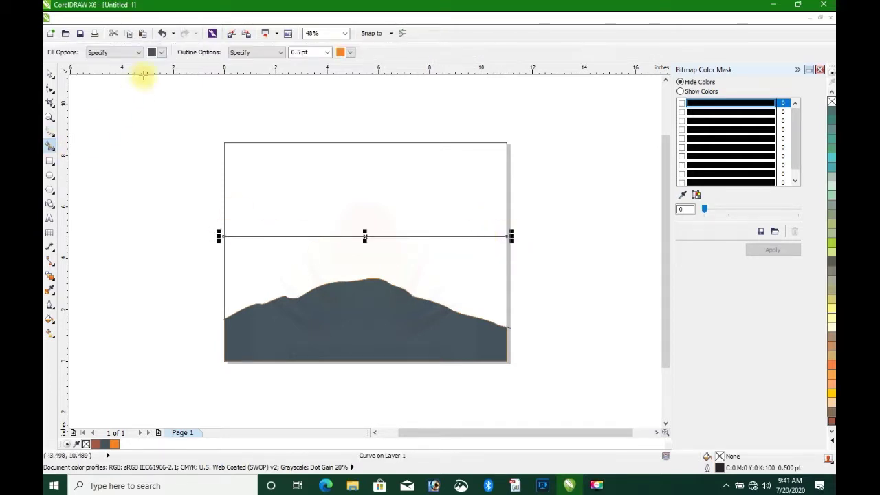
{"action": "left_click", "coordinate": [161, 52]}
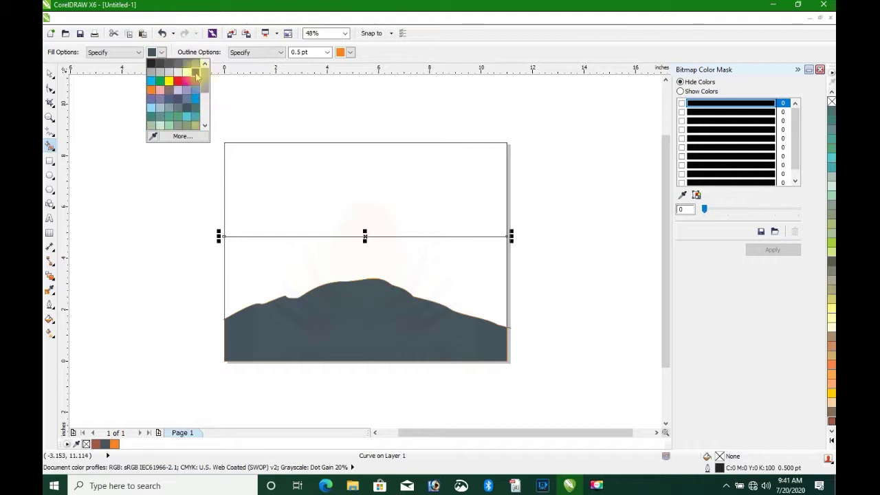
{"action": "left_click", "coordinate": [186, 64]}
{"action": "left_click", "coordinate": [287, 246]}
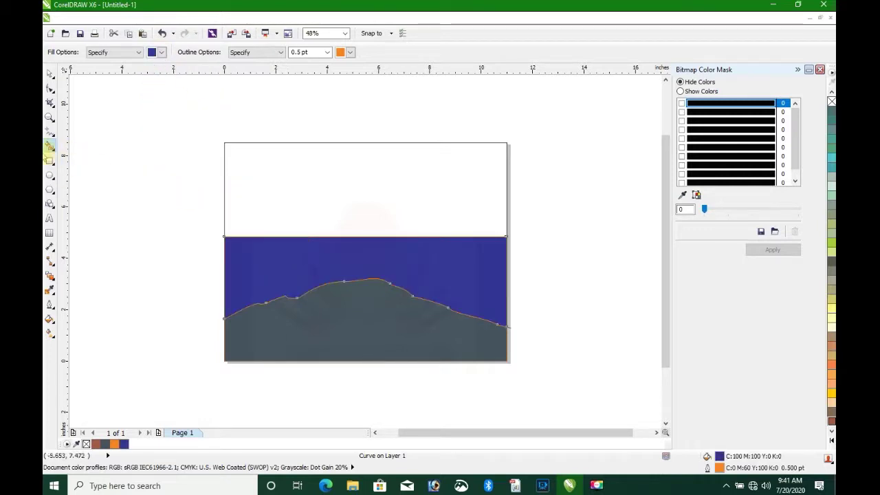
Try to move the blue band aside, delete the horizontal line and put the band back, and undo these edits
{"action": "left_click", "coordinate": [52, 79]}
{"action": "left_click", "coordinate": [507, 236]}
{"action": "left_click", "coordinate": [493, 261]}
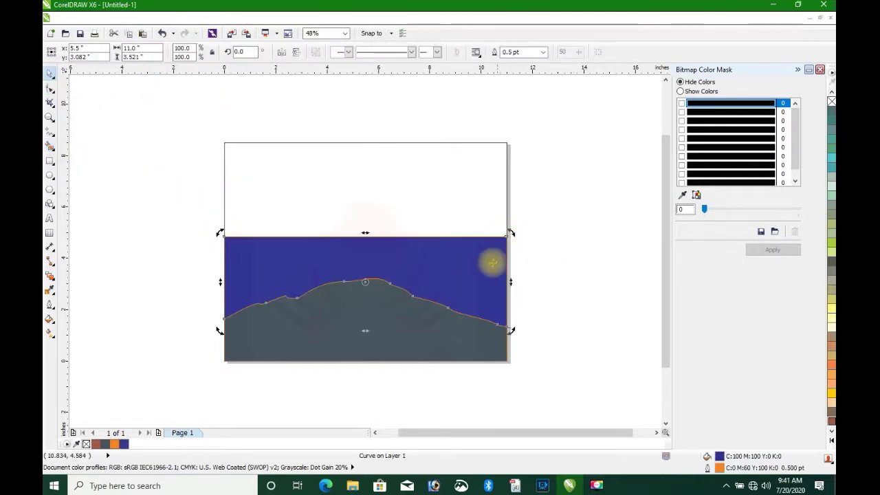
{"action": "left_click_drag", "start_coordinate": [467, 283], "coordinate": [321, 263]}
{"action": "left_click", "coordinate": [475, 237]}
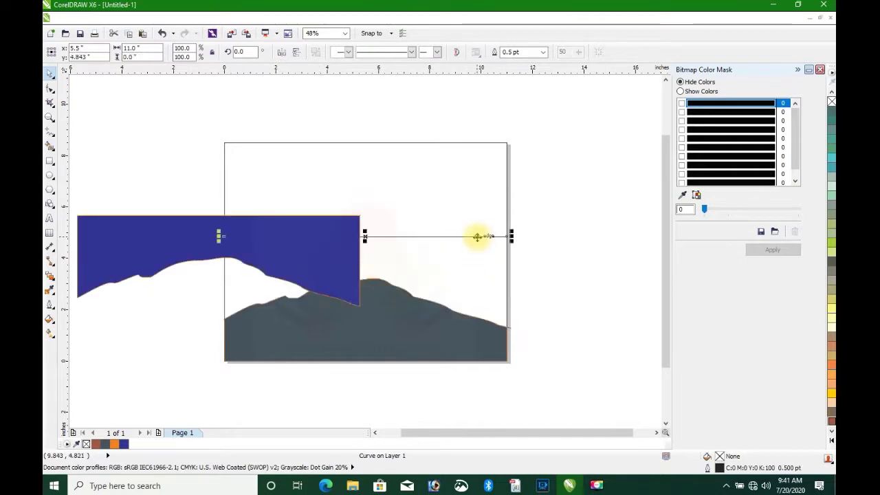
{"action": "key", "text": "Delete"}
{"action": "left_click_drag", "start_coordinate": [208, 236], "coordinate": [366, 258]}
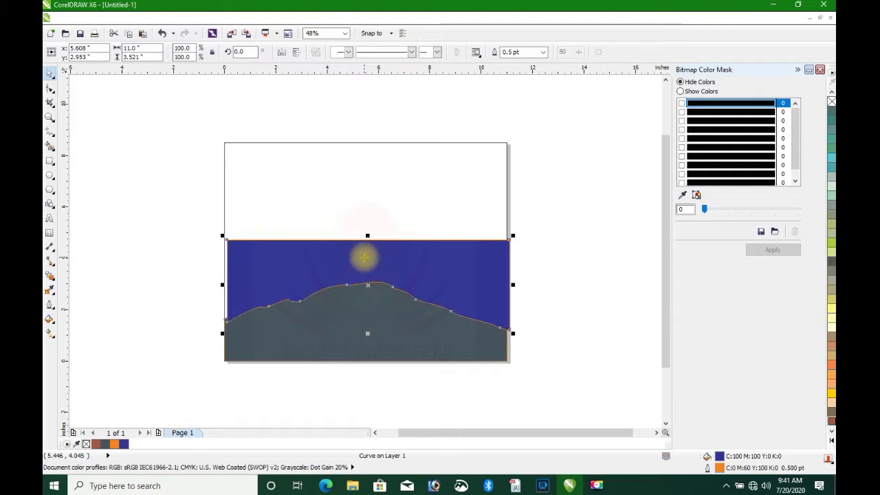
{"action": "key", "text": "ctrl+z"}
{"action": "key", "text": "ctrl+z"}
{"action": "key", "text": "ctrl+z"}
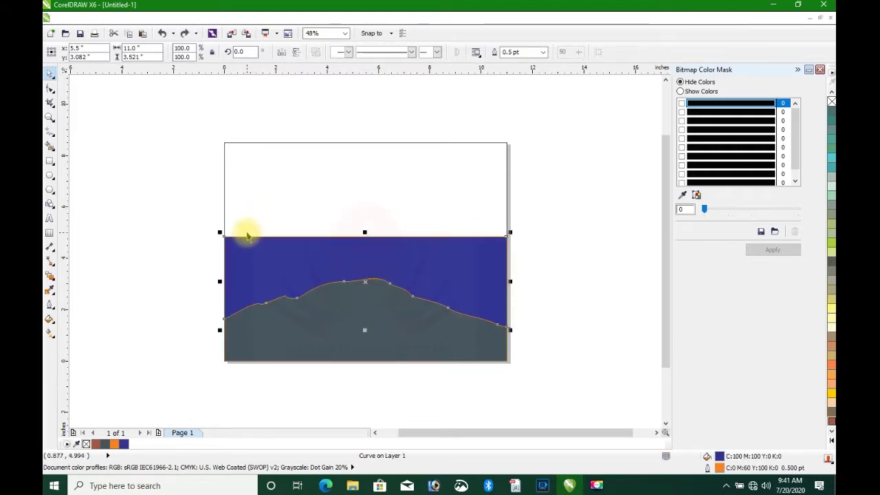
Smart Fill the area above the horizontal line with black (C:100 M:100 Y:100 K:100)
{"action": "left_click", "coordinate": [57, 147]}
{"action": "left_click", "coordinate": [163, 52]}
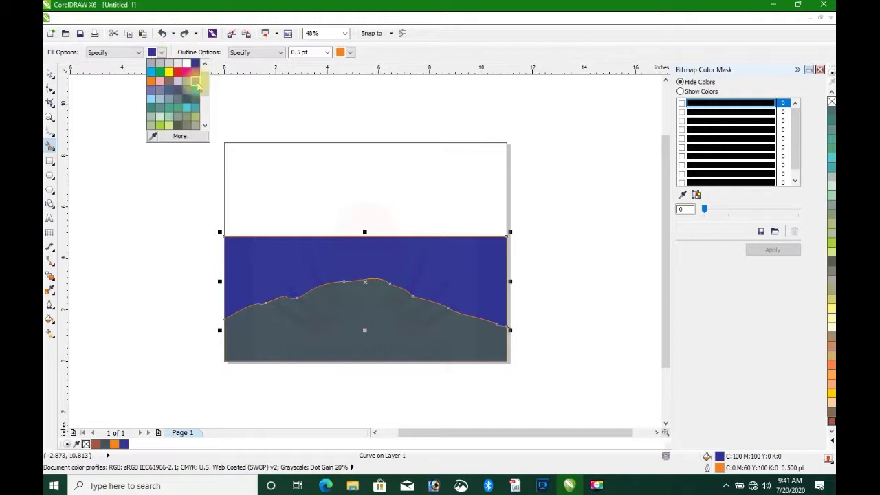
{"action": "left_click", "coordinate": [195, 132]}
{"action": "left_click", "coordinate": [292, 180]}
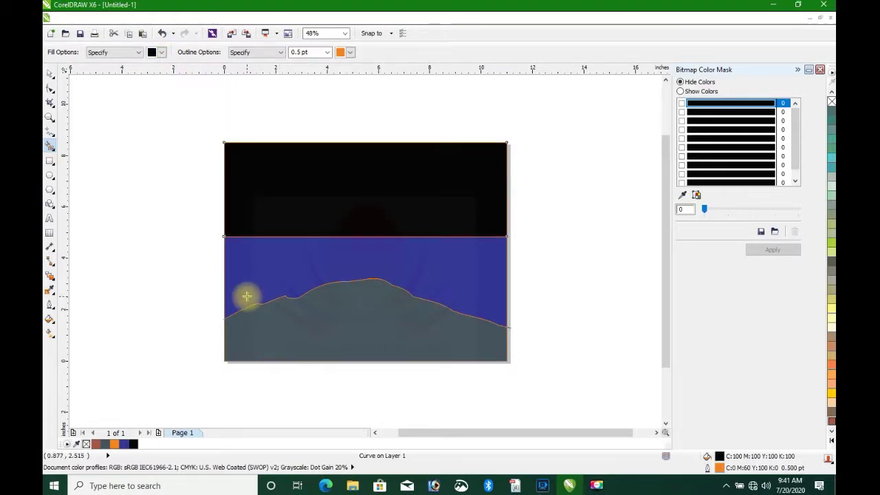
Select all objects on the page and remove their outlines
{"action": "left_click", "coordinate": [49, 73]}
{"action": "left_click_drag", "start_coordinate": [162, 123], "coordinate": [574, 375]}
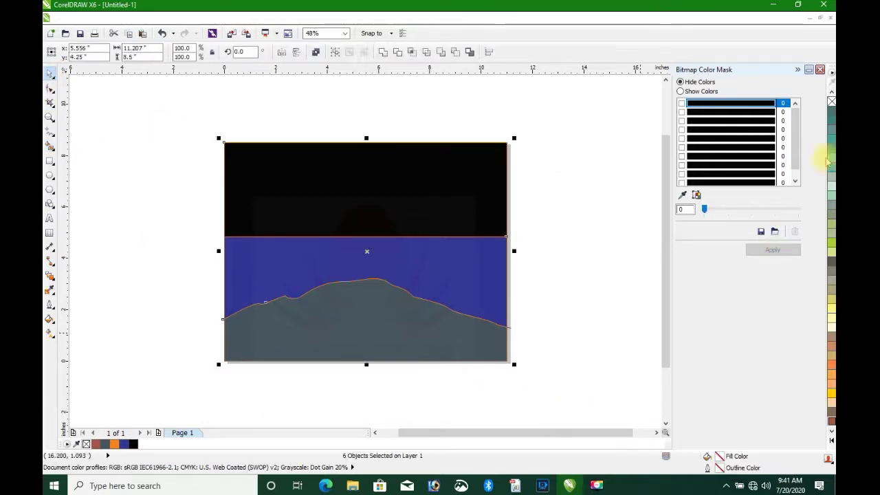
{"action": "left_click", "coordinate": [608, 238]}
Recolor the hill shape with 90% black (C:0 M:0 Y:0 K:90)
{"action": "left_click", "coordinate": [363, 321]}
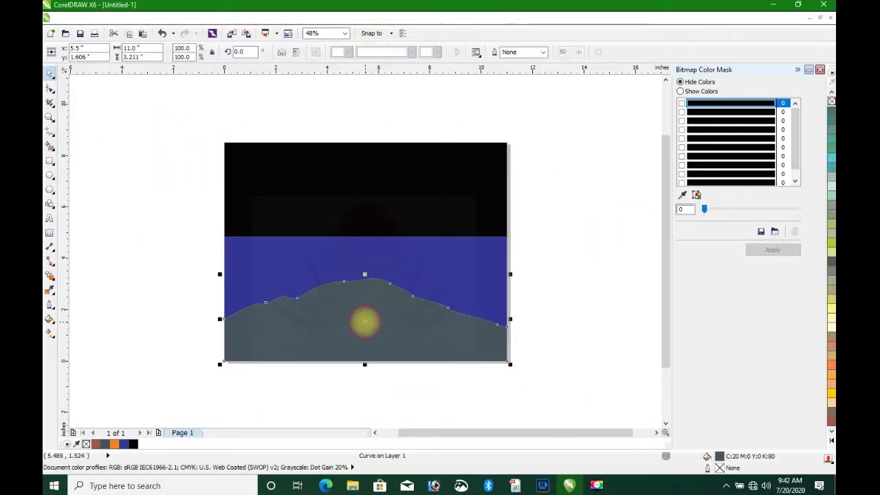
{"action": "left_click", "coordinate": [831, 262]}
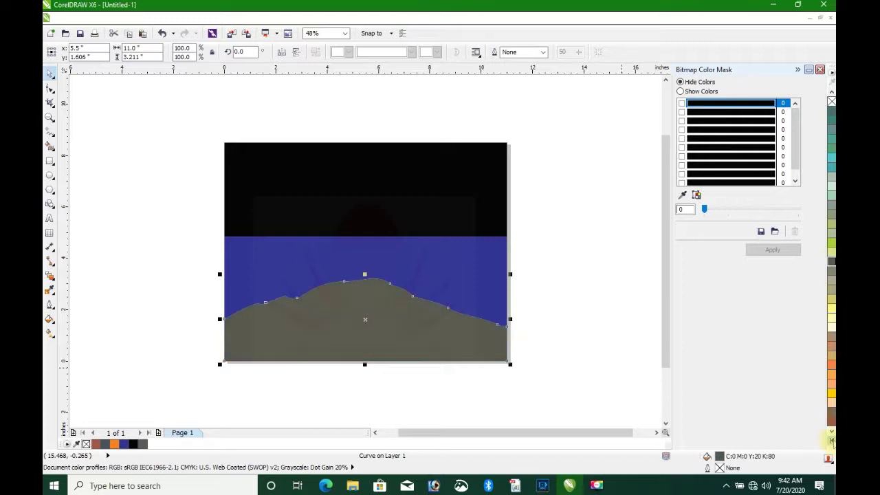
{"action": "left_click", "coordinate": [831, 440]}
{"action": "left_click", "coordinate": [810, 112]}
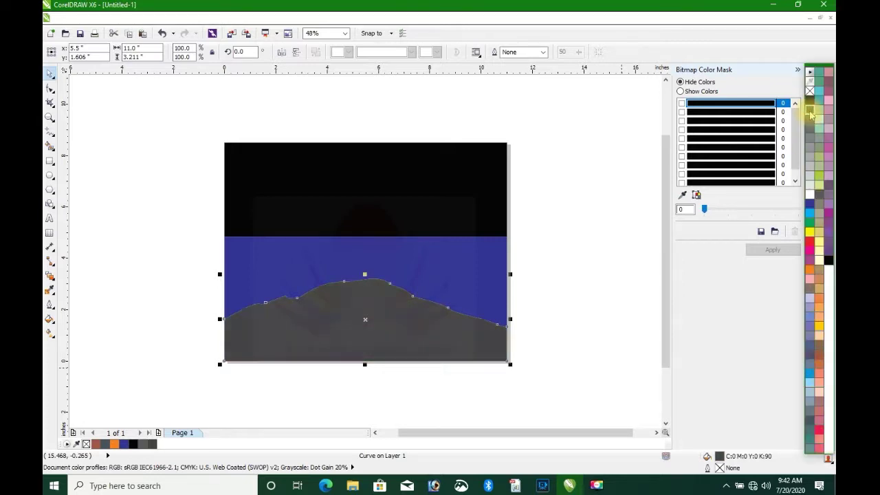
{"action": "left_click", "coordinate": [601, 318]}
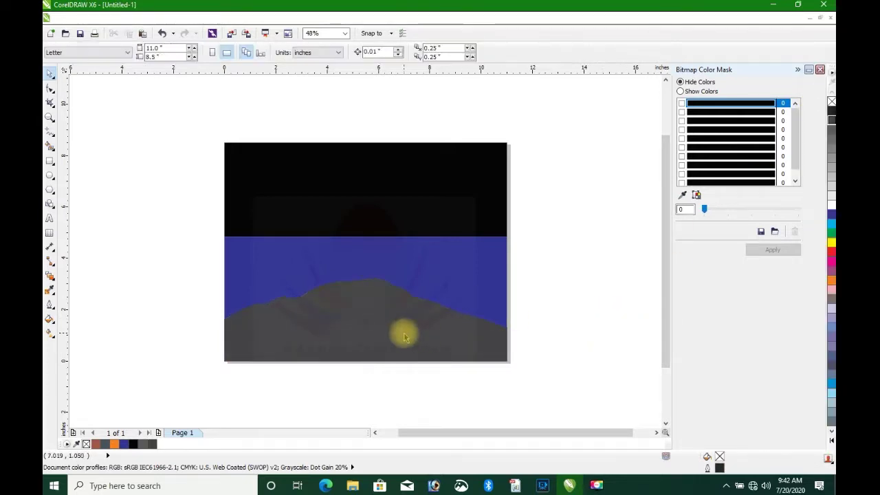
Spray a short Artistic Media stroke from the Plants category in the empty area beside the page
{"action": "left_click", "coordinate": [53, 135]}
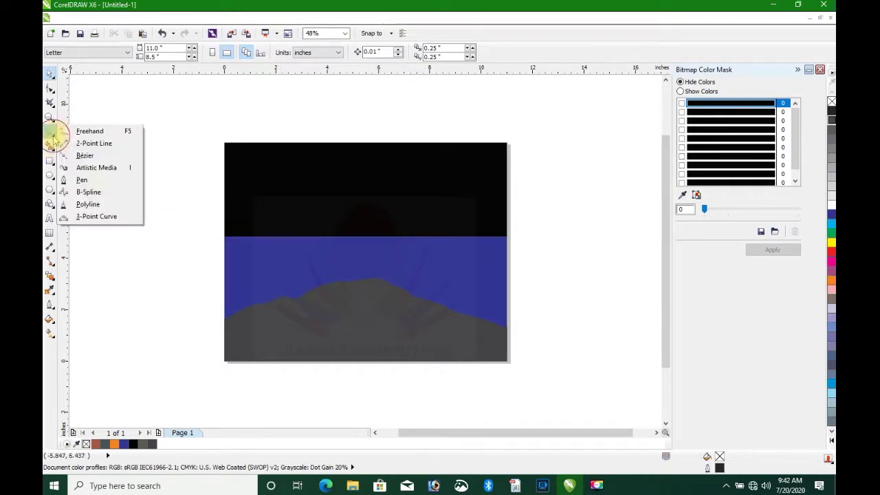
{"action": "left_click", "coordinate": [108, 172]}
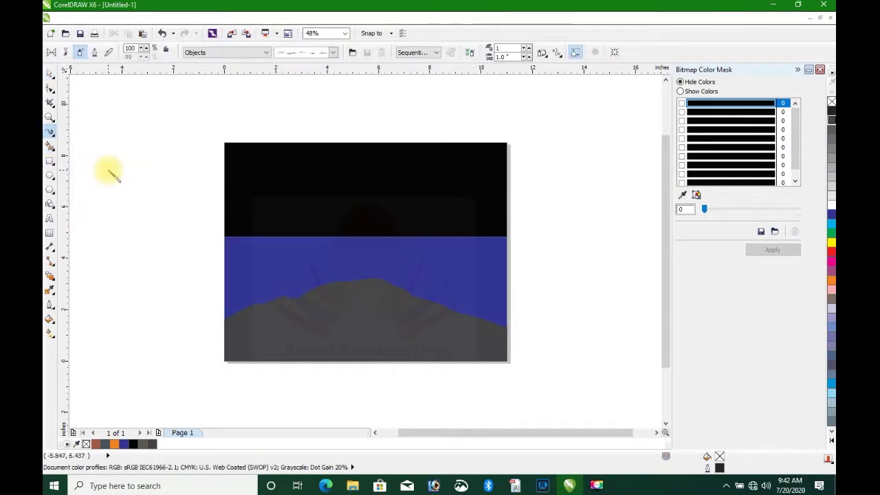
{"action": "left_click", "coordinate": [49, 78]}
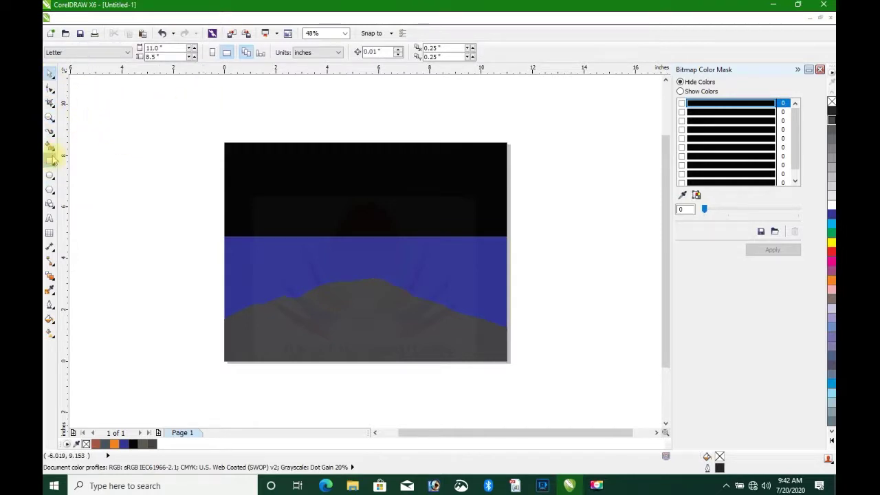
{"action": "left_click", "coordinate": [50, 131]}
{"action": "left_click", "coordinate": [103, 169]}
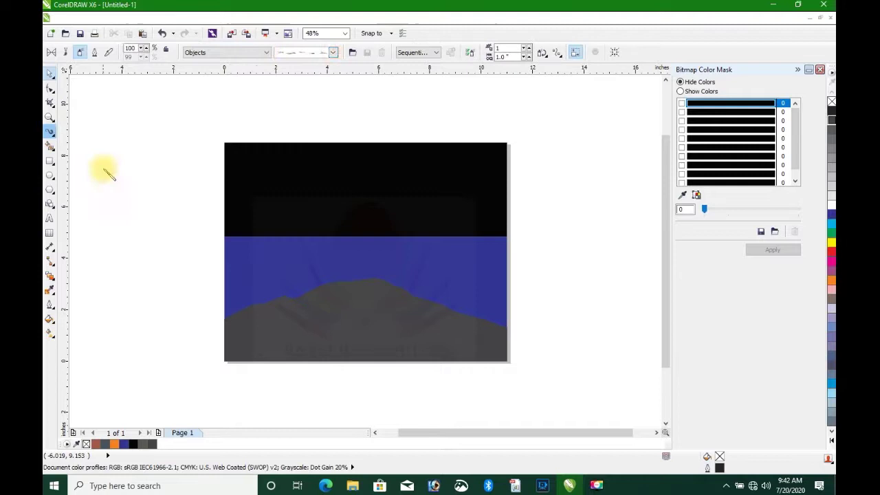
{"action": "left_click", "coordinate": [266, 53]}
{"action": "left_click", "coordinate": [222, 134]}
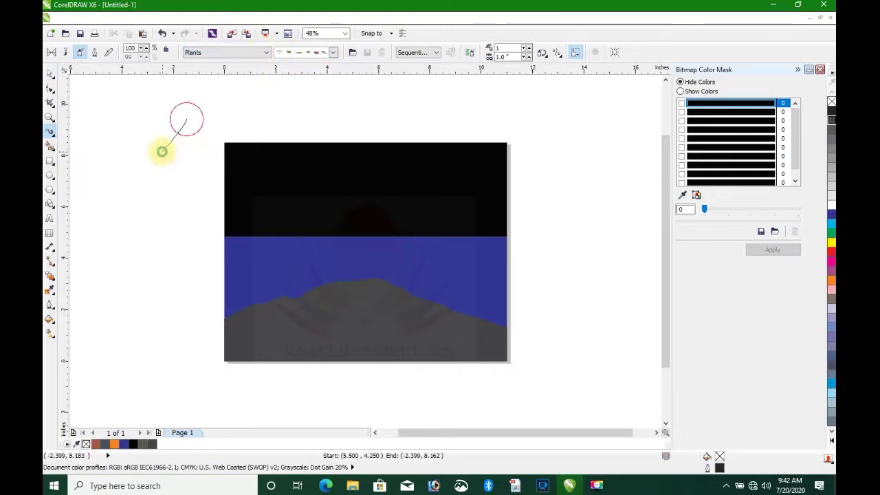
{"action": "left_click_drag", "start_coordinate": [161, 152], "coordinate": [161, 152]}
Change the sprayed stroke's pattern to the green trees from the Plants category
{"action": "left_click", "coordinate": [334, 52]}
{"action": "scroll", "coordinate": [345, 172], "scroll_direction": "down", "scroll_amount": 3}
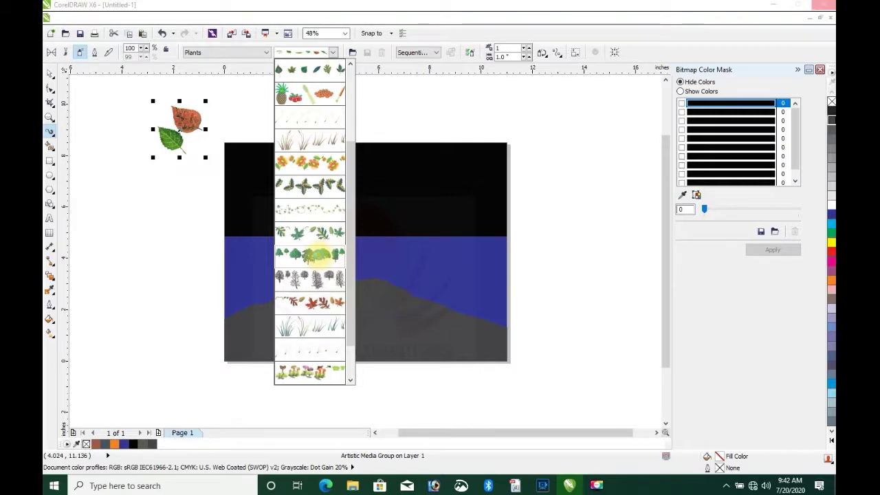
{"action": "left_click", "coordinate": [313, 256]}
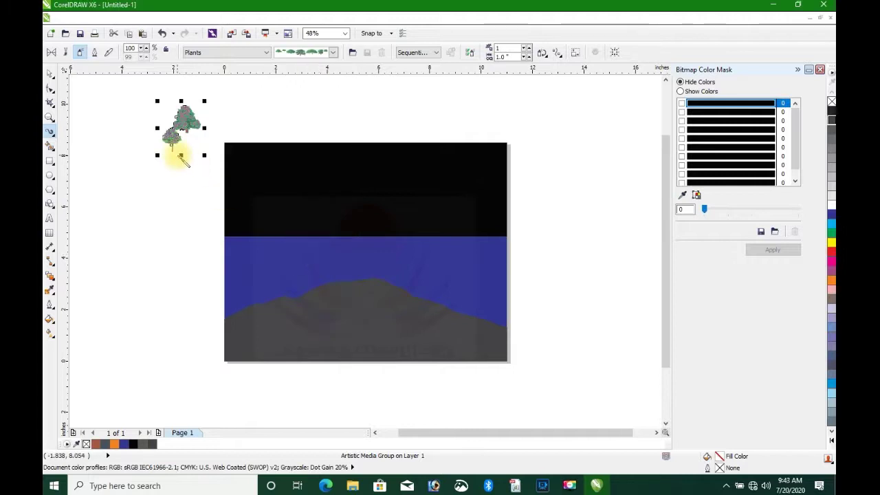
Stretch the tree spray to a larger size and break the artistic media group apart
{"action": "mouse_move", "coordinate": [178, 158]}
{"action": "left_mouse_down"}
{"action": "mouse_move", "coordinate": [143, 243]}
{"action": "mouse_move", "coordinate": [112, 261]}
{"action": "mouse_move", "coordinate": [97, 286]}
{"action": "mouse_move", "coordinate": [168, 265]}
{"action": "left_mouse_up"}
{"action": "right_click", "coordinate": [220, 235]}
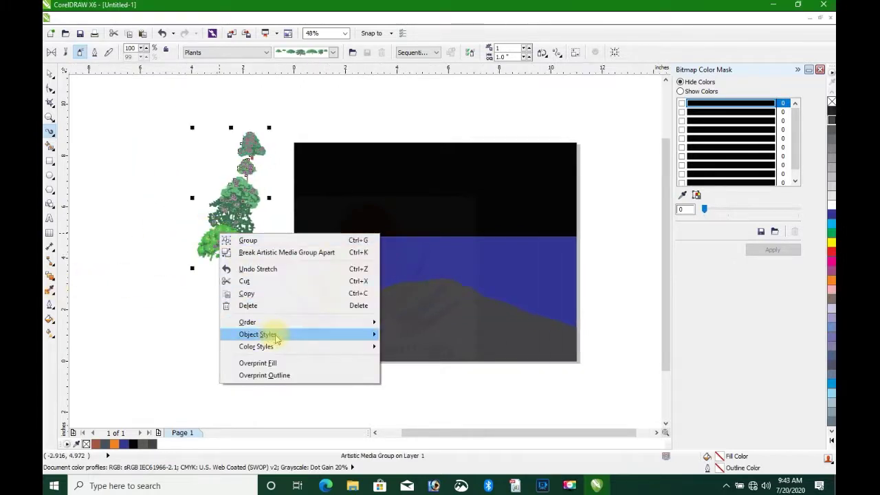
{"action": "left_click", "coordinate": [286, 252]}
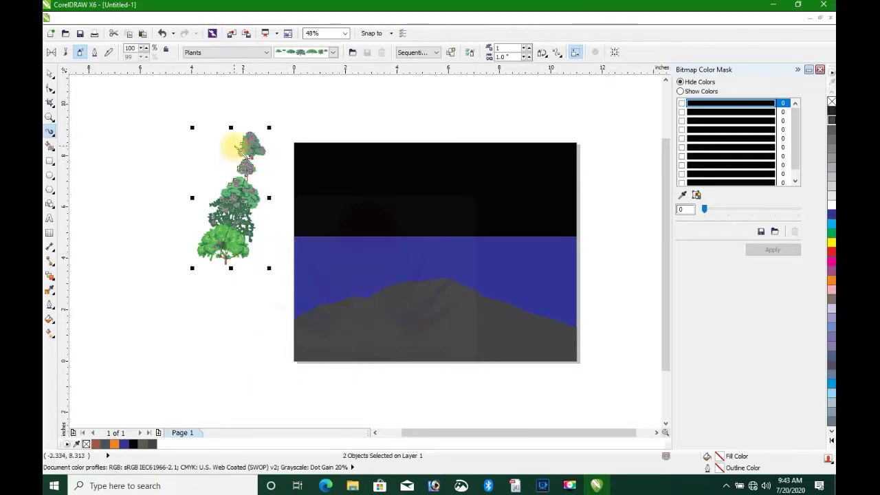
Move the topmost tree out of the spray onto the hill's peak and enlarge it to about 2.7 by 2.65 inches
{"action": "left_click", "coordinate": [165, 134]}
{"action": "left_click", "coordinate": [269, 147]}
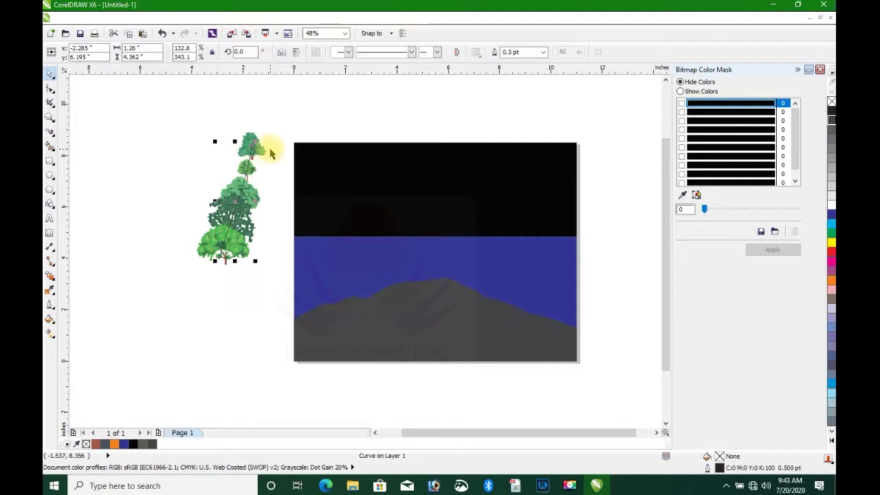
{"action": "left_click", "coordinate": [254, 144]}
{"action": "left_click_drag", "start_coordinate": [255, 144], "coordinate": [436, 252]}
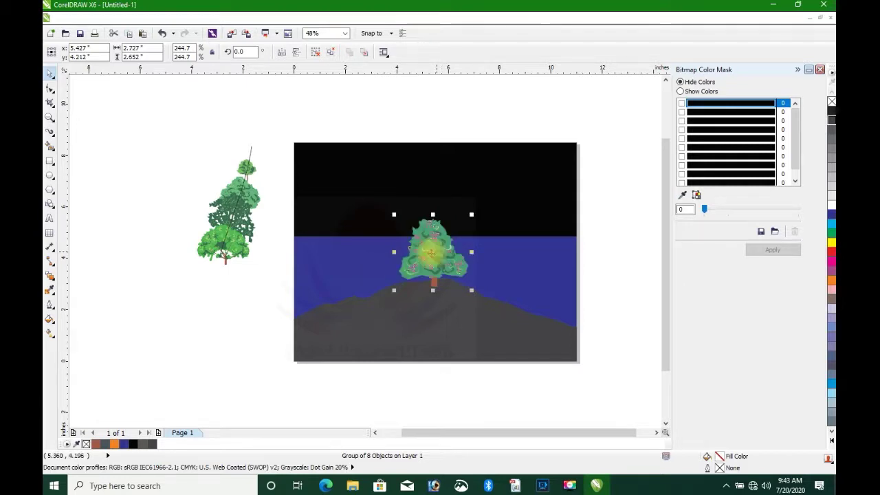
{"action": "left_click", "coordinate": [441, 335]}
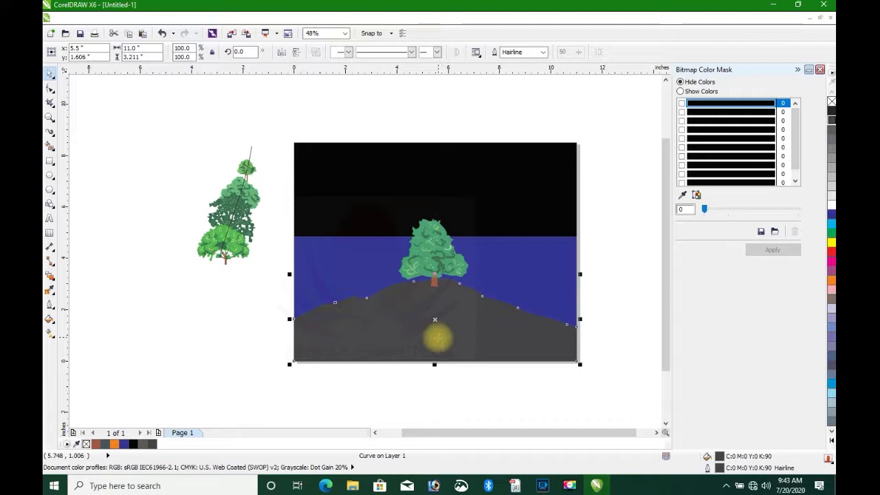
Add a Perspective Bottom Right drop shadow to the hilltop tree and angle it down the hill at about 248 degrees
{"action": "left_click", "coordinate": [430, 256]}
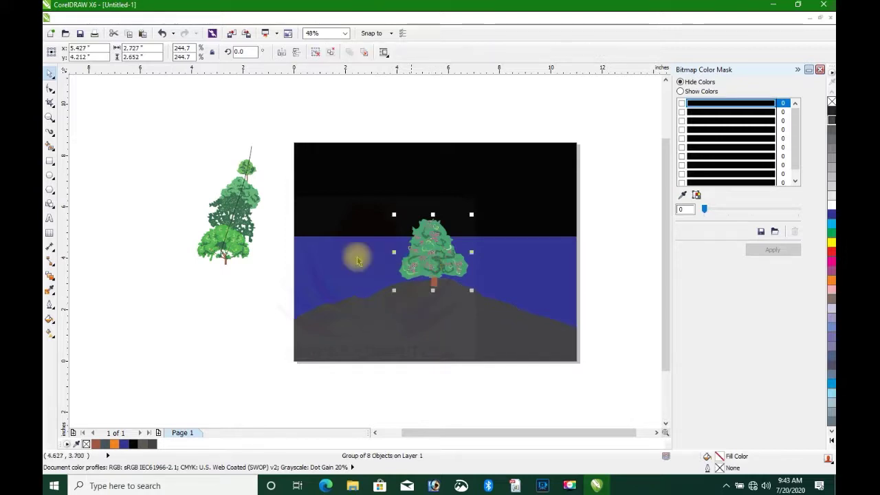
{"action": "left_click", "coordinate": [50, 282]}
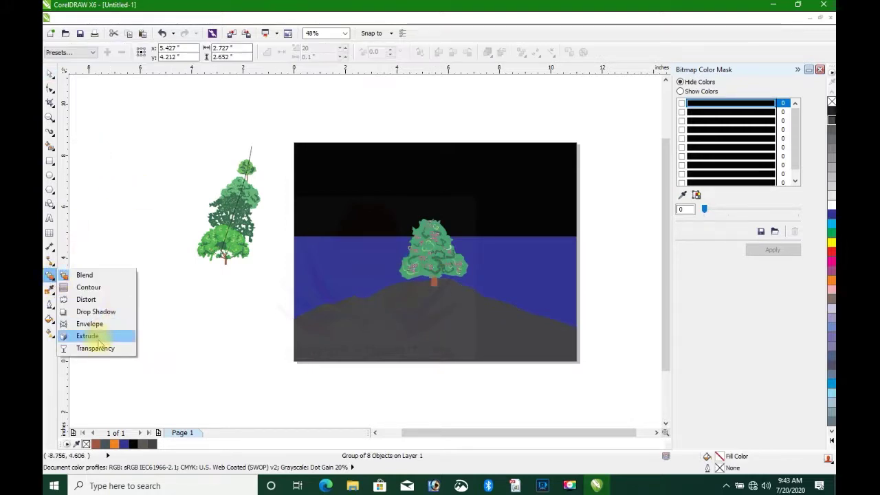
{"action": "left_click", "coordinate": [96, 346]}
{"action": "left_click", "coordinate": [72, 53]}
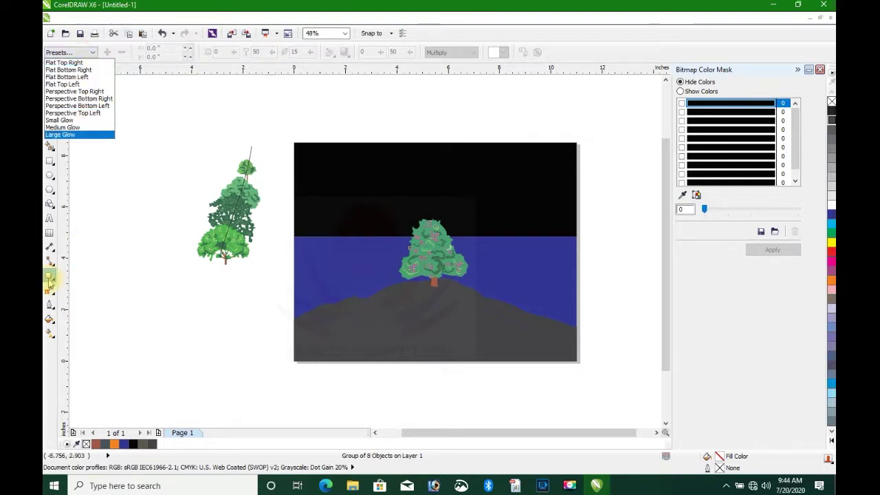
{"action": "left_click", "coordinate": [81, 98]}
{"action": "left_click_drag", "start_coordinate": [451, 253], "coordinate": [420, 321]}
Delete the remaining sprayed trees and their stroke path beside the page
{"action": "left_click", "coordinate": [50, 72]}
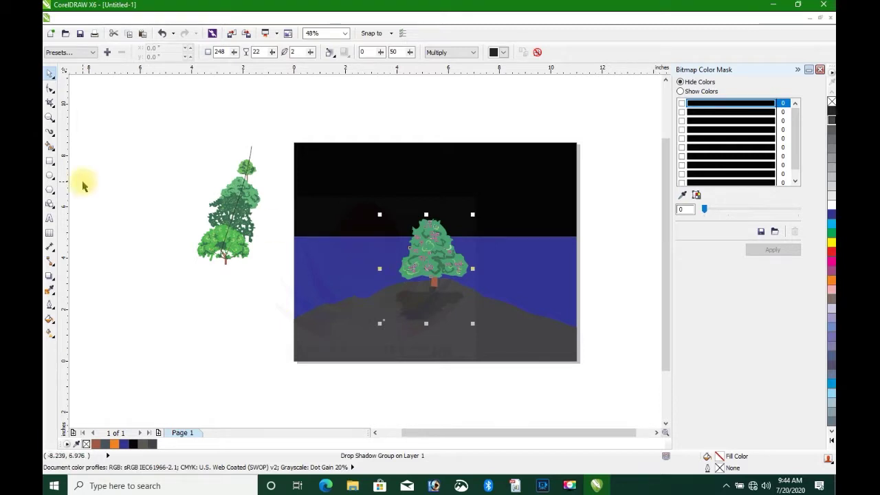
{"action": "left_click_drag", "start_coordinate": [155, 110], "coordinate": [260, 278]}
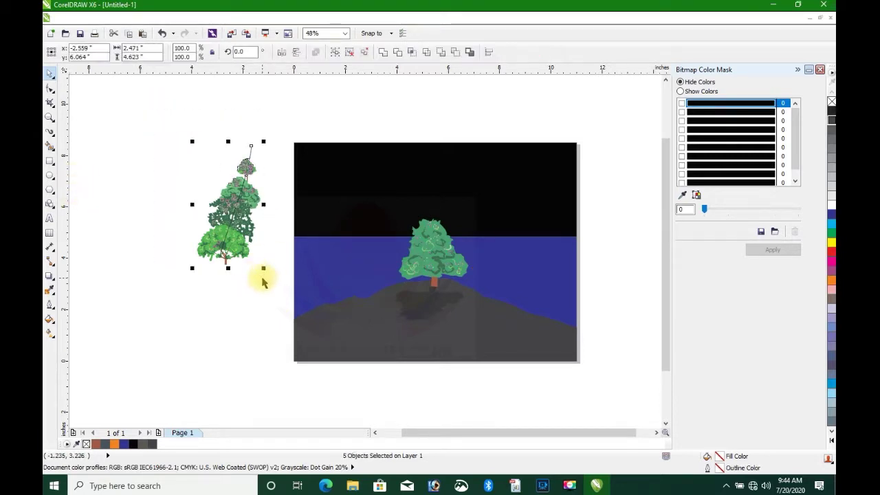
{"action": "key", "text": "Delete"}
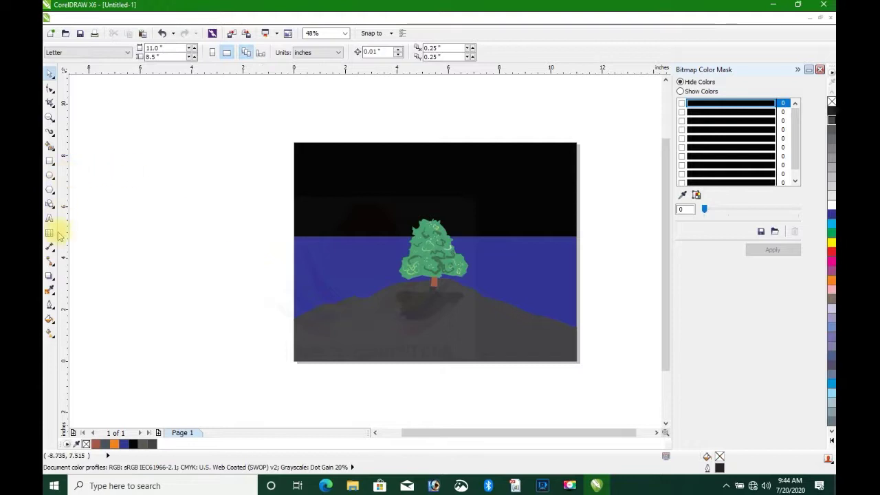
Apply a Uniform transparency of 20 to the tree on the hill
{"action": "left_click", "coordinate": [53, 282]}
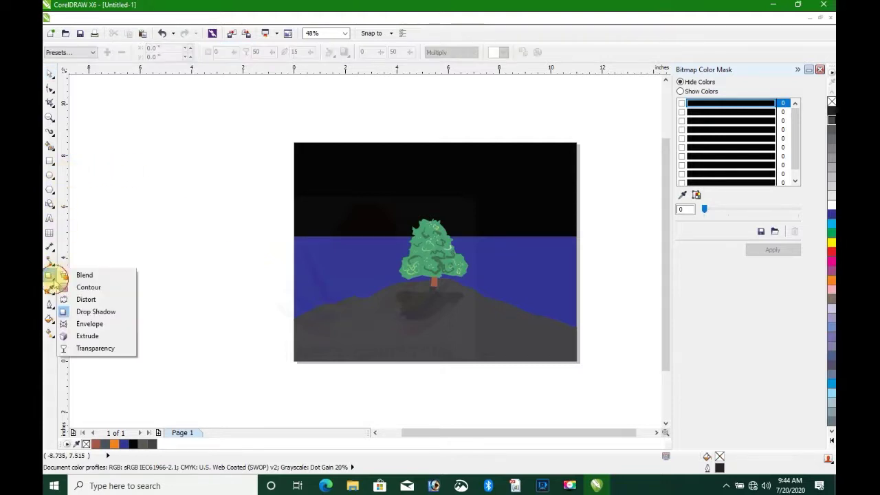
{"action": "left_click", "coordinate": [92, 348]}
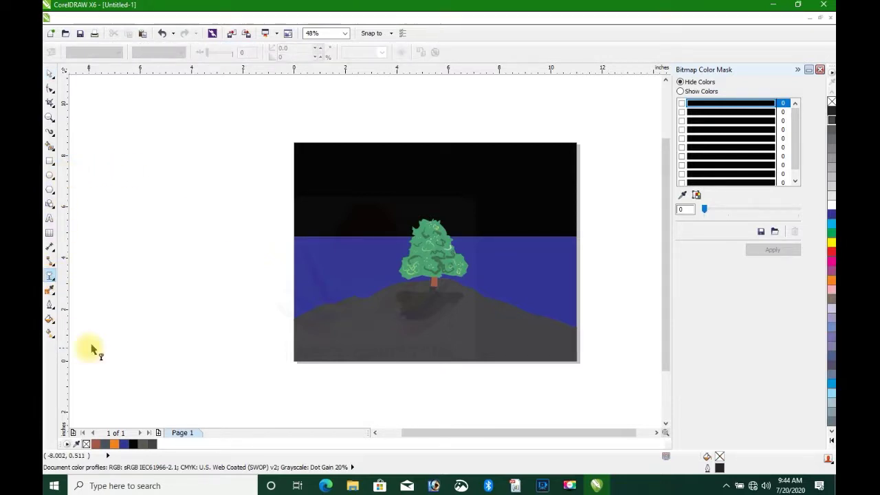
{"action": "left_click", "coordinate": [53, 77]}
{"action": "left_click", "coordinate": [434, 247]}
{"action": "left_click", "coordinate": [50, 275]}
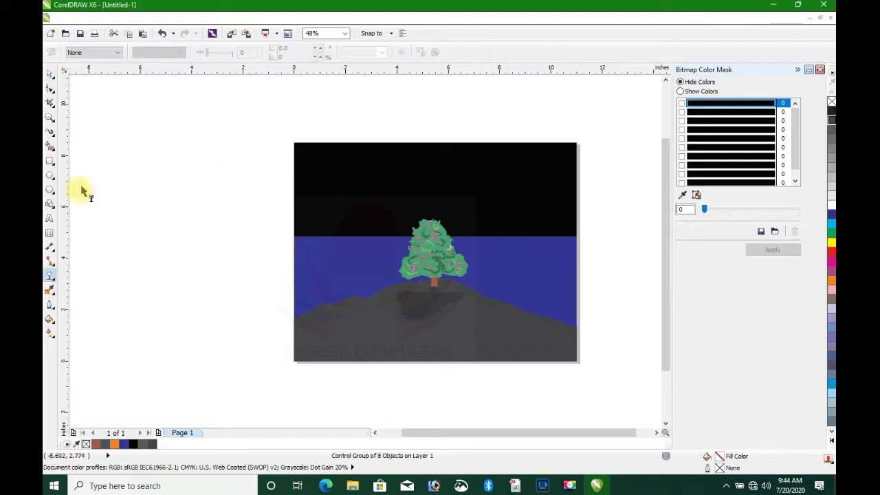
{"action": "left_click", "coordinate": [117, 53]}
{"action": "left_click", "coordinate": [103, 69]}
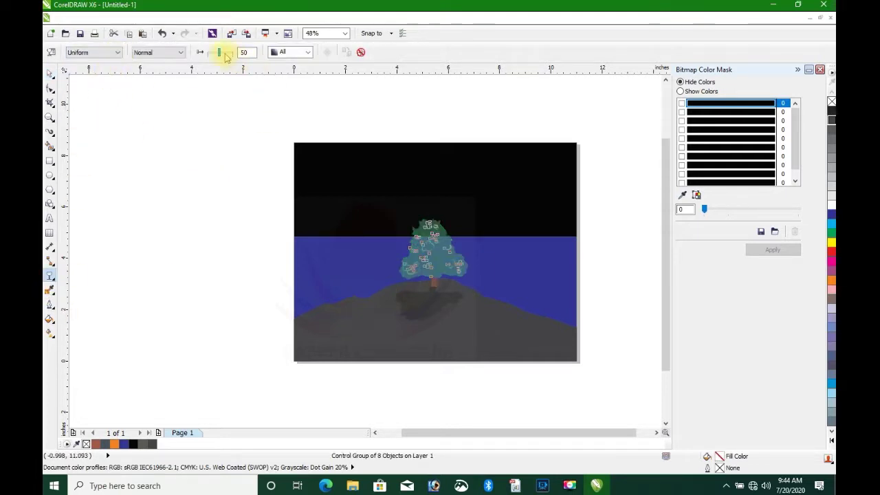
{"action": "left_click_drag", "start_coordinate": [217, 56], "coordinate": [216, 55]}
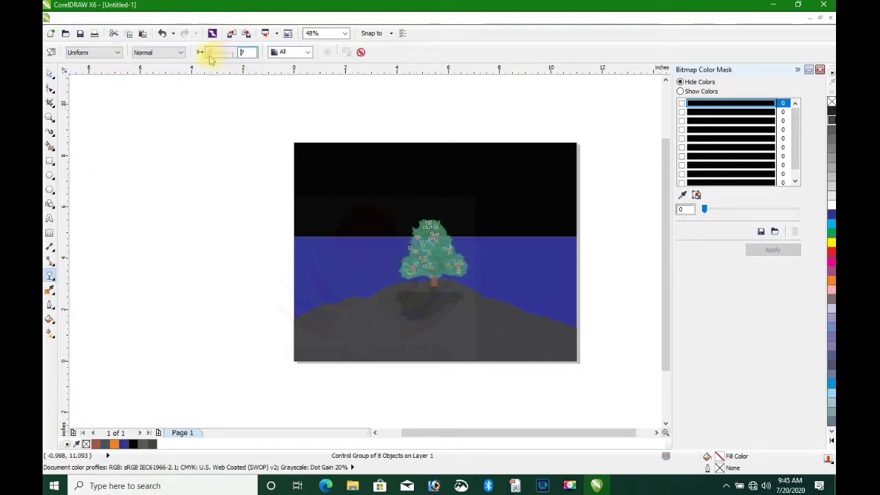
{"action": "left_click_drag", "start_coordinate": [210, 53], "coordinate": [214, 57]}
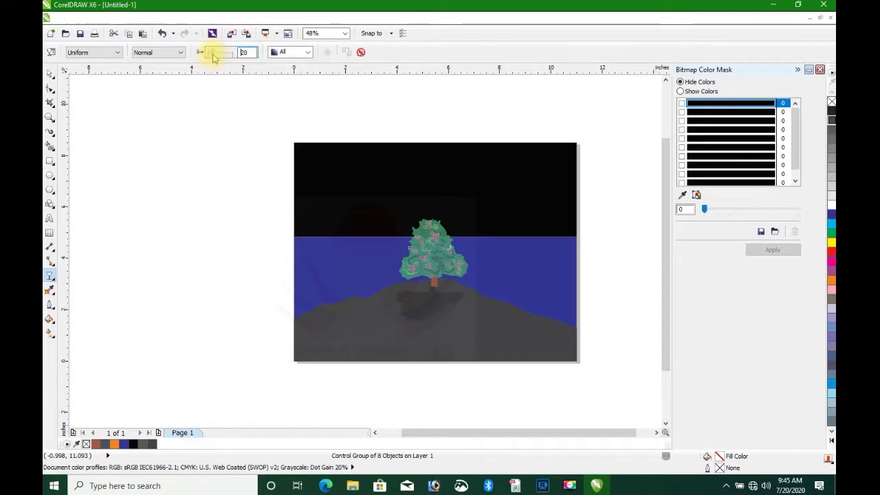
{"action": "left_click", "coordinate": [210, 212]}
{"action": "left_click", "coordinate": [50, 73]}
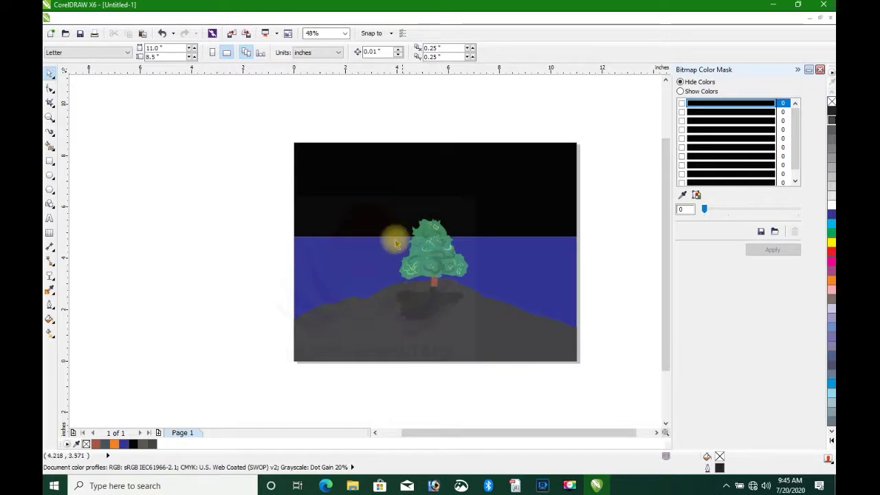
Fill the black sky band with a two-color radial fountain fill from black to white
{"action": "left_click", "coordinate": [396, 189]}
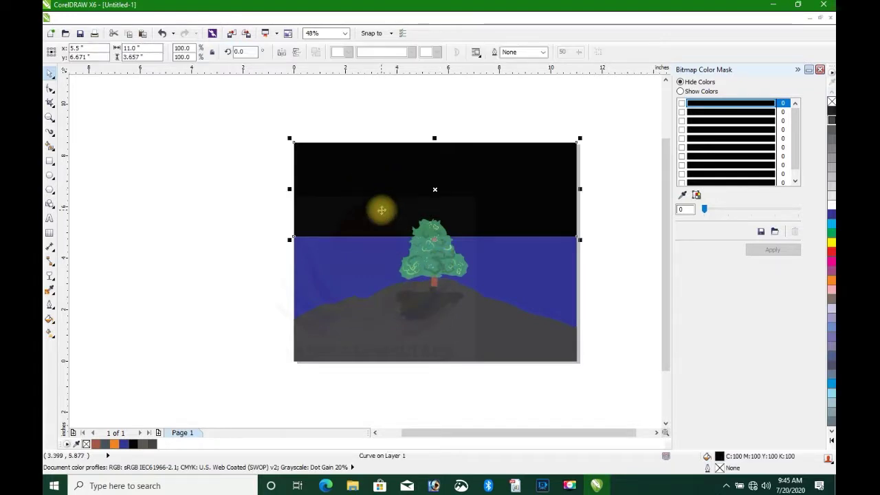
{"action": "left_click", "coordinate": [53, 321]}
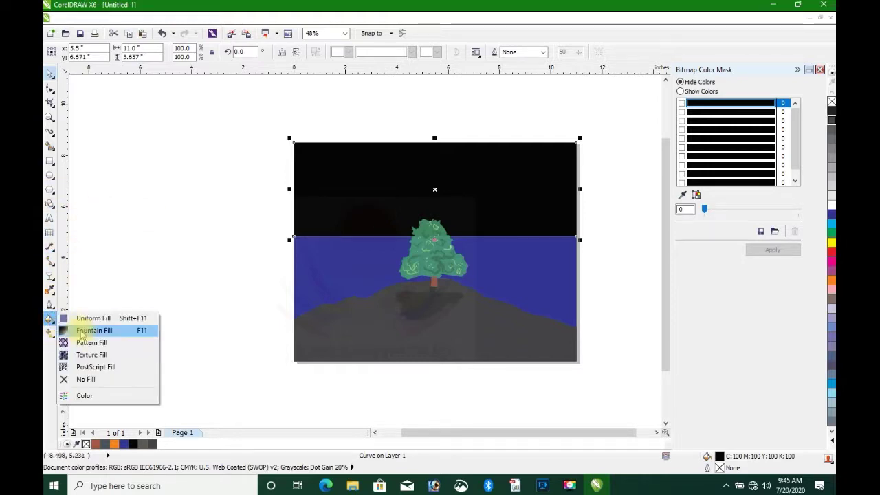
{"action": "left_click", "coordinate": [86, 328]}
{"action": "left_click_drag", "start_coordinate": [472, 131], "coordinate": [619, 172]}
{"action": "left_click", "coordinate": [523, 186]}
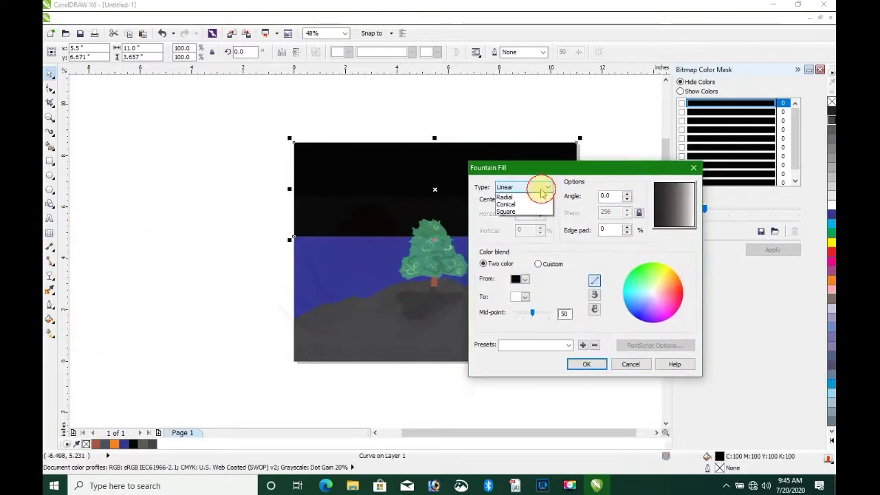
{"action": "left_click", "coordinate": [522, 204]}
{"action": "left_click", "coordinate": [587, 363]}
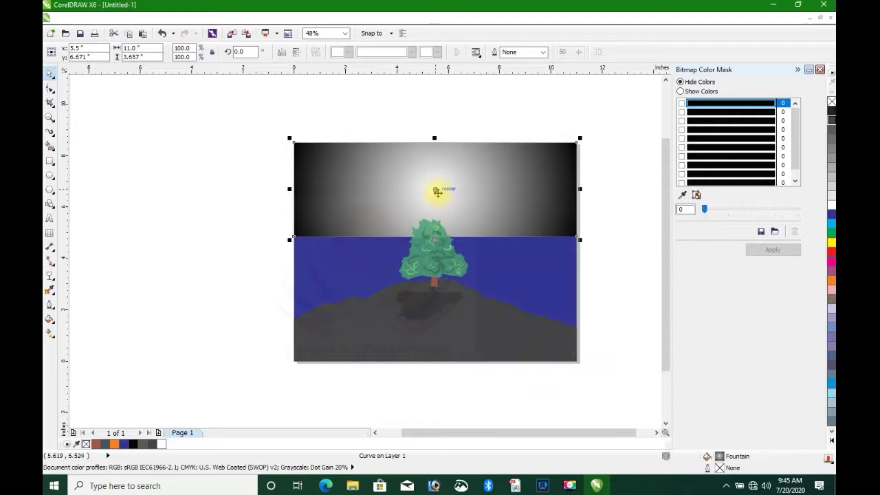
Tighten the sky band's radial gradient around its center to an edge pad of 9%
{"action": "key", "text": "g"}
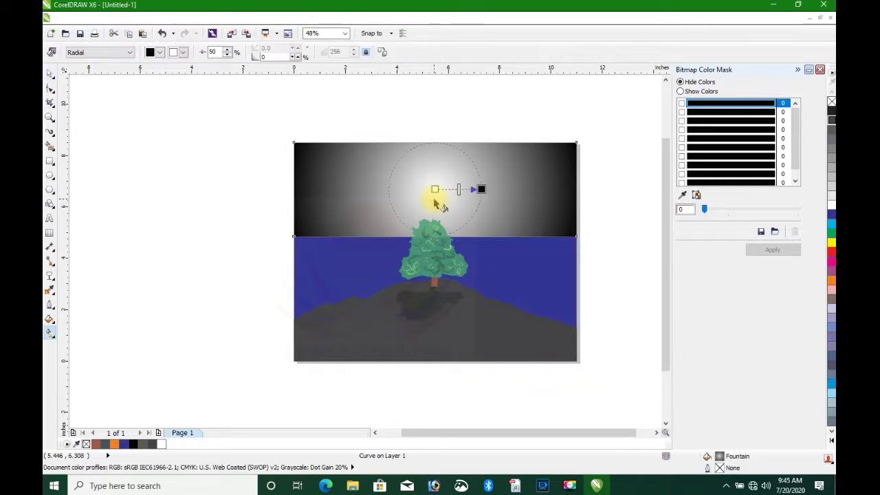
{"action": "mouse_move", "coordinate": [483, 190]}
{"action": "left_mouse_down"}
{"action": "mouse_move", "coordinate": [489, 203]}
{"action": "mouse_move", "coordinate": [463, 199]}
{"action": "mouse_move", "coordinate": [471, 198]}
{"action": "left_mouse_up"}
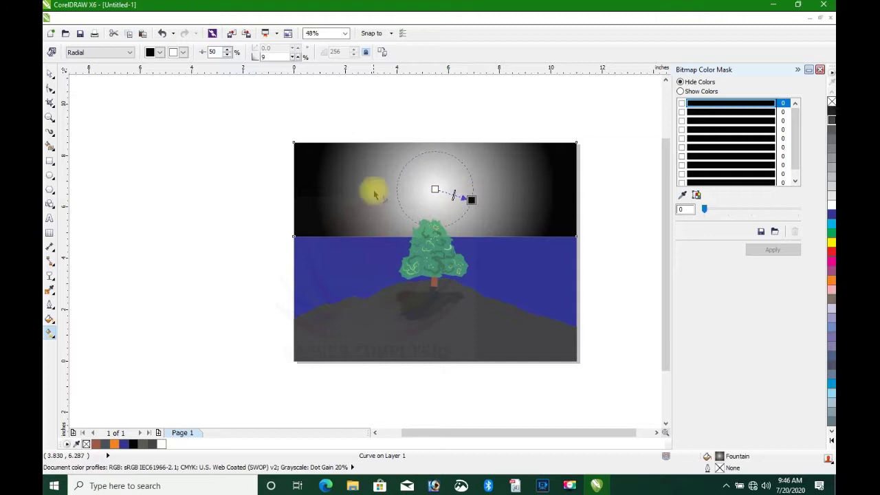
{"action": "left_click", "coordinate": [50, 74]}
Draw a moon ellipse about 1.64 by 1.53 inches, center it on the sky's radial glow and make its fill and outline white
{"action": "left_click", "coordinate": [49, 179]}
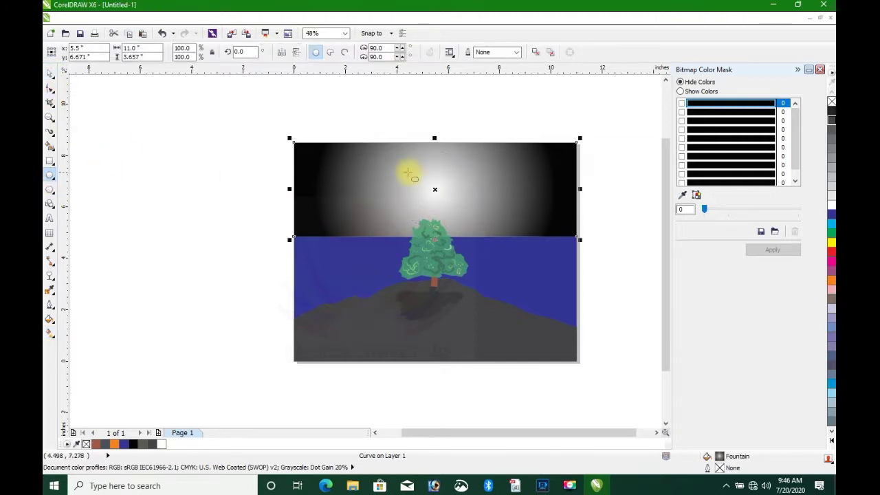
{"action": "left_click_drag", "start_coordinate": [408, 173], "coordinate": [454, 208]}
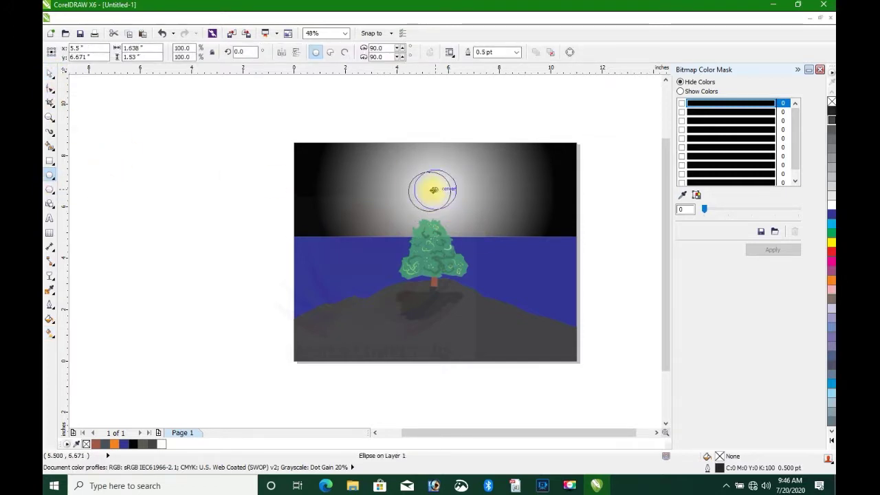
{"action": "left_click", "coordinate": [831, 206]}
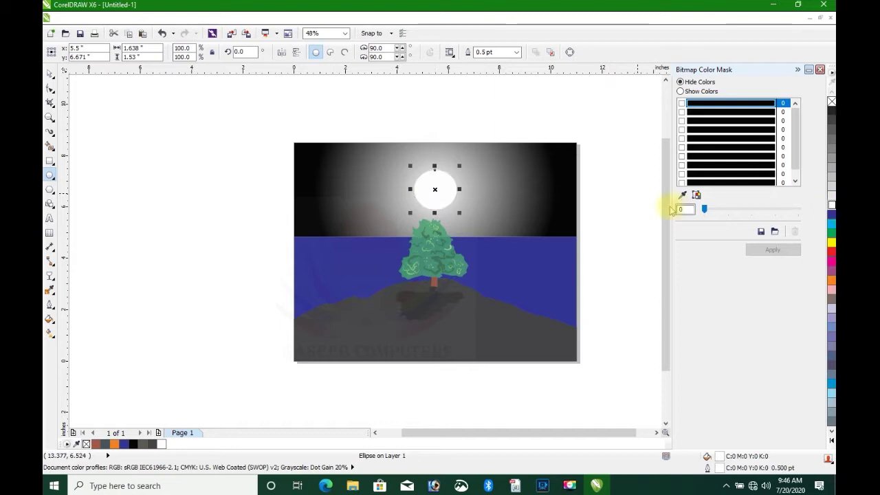
Apply the Medium Glow drop shadow preset to the white moon
{"action": "left_click", "coordinate": [55, 295]}
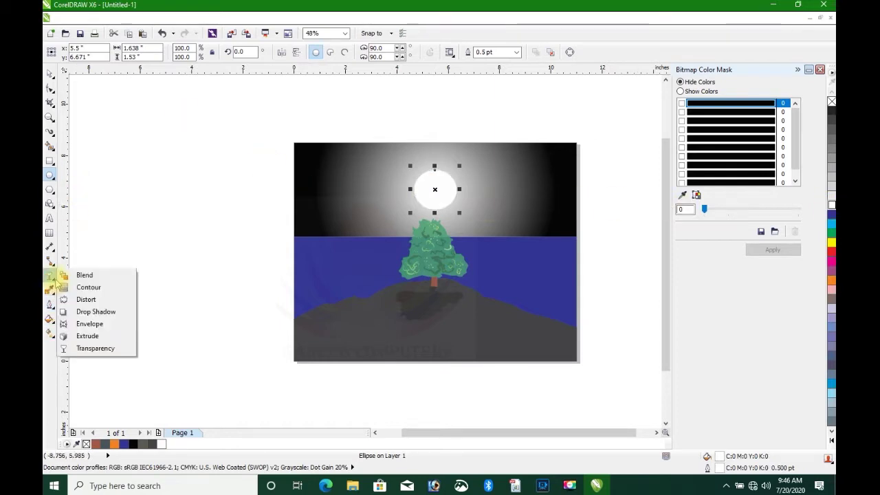
{"action": "left_click", "coordinate": [91, 310]}
{"action": "left_click", "coordinate": [93, 52]}
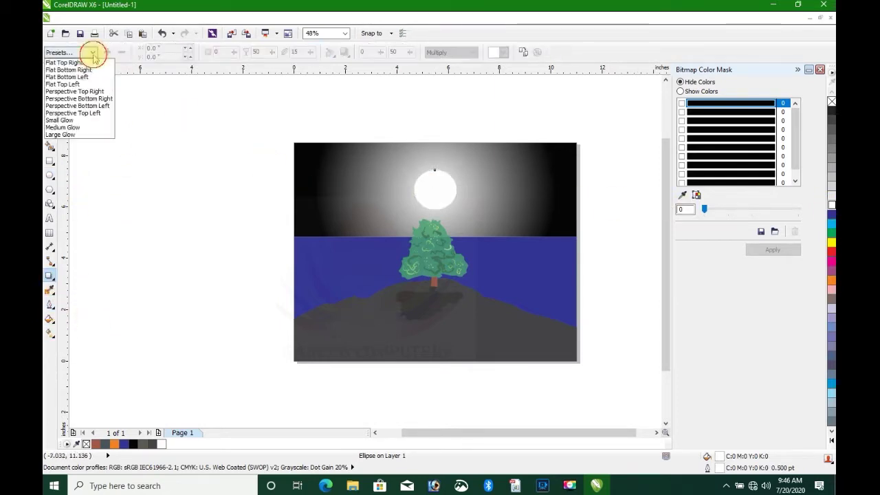
{"action": "left_click", "coordinate": [83, 128]}
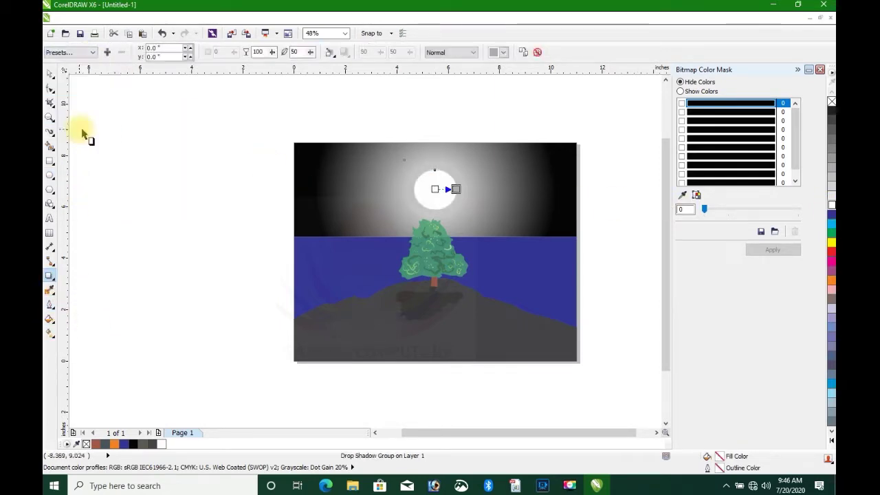
{"action": "left_click", "coordinate": [50, 73]}
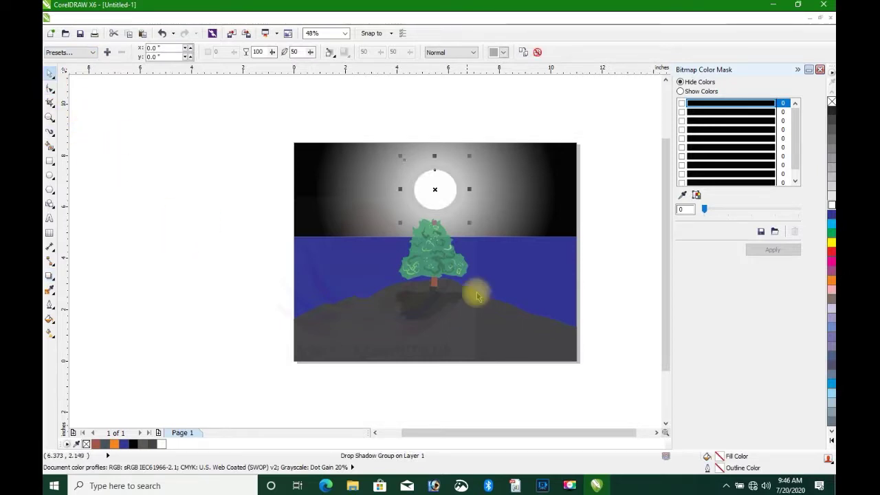
Fill the blue band behind the hill with a two-color linear fountain fill from blue to white
{"action": "left_click", "coordinate": [489, 263]}
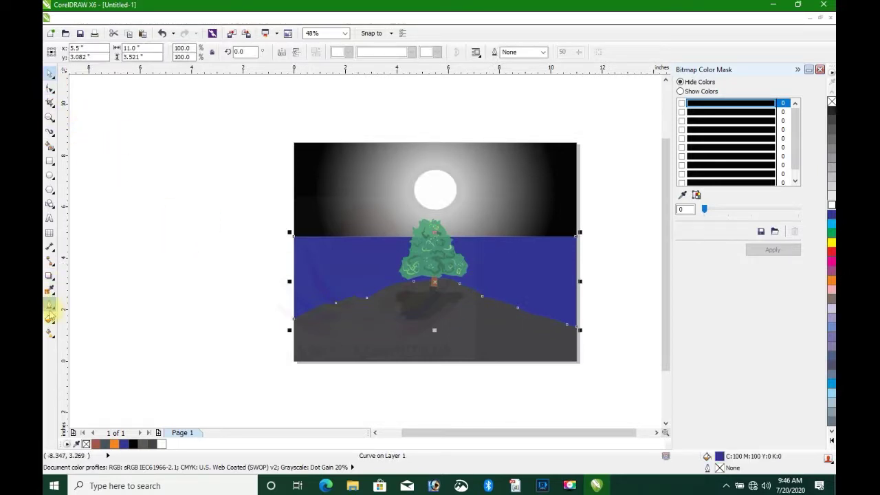
{"action": "left_click", "coordinate": [50, 278]}
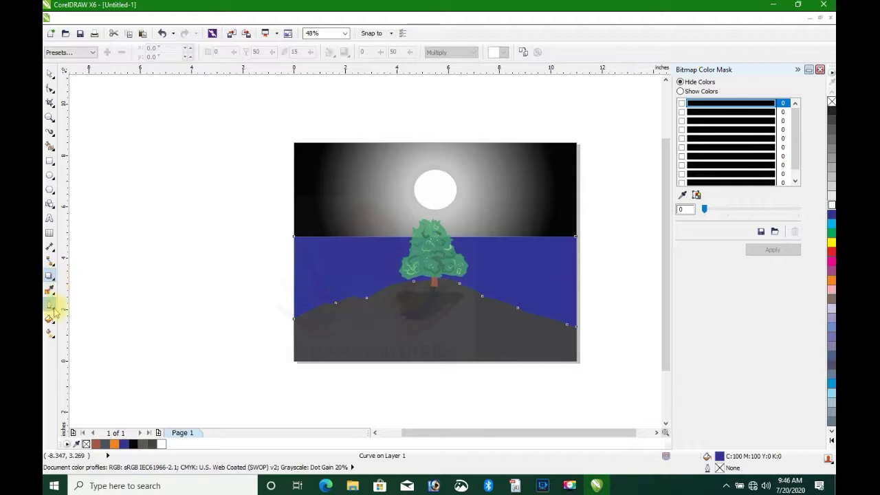
{"action": "left_click", "coordinate": [54, 307]}
{"action": "left_click", "coordinate": [50, 319]}
{"action": "left_click", "coordinate": [93, 330]}
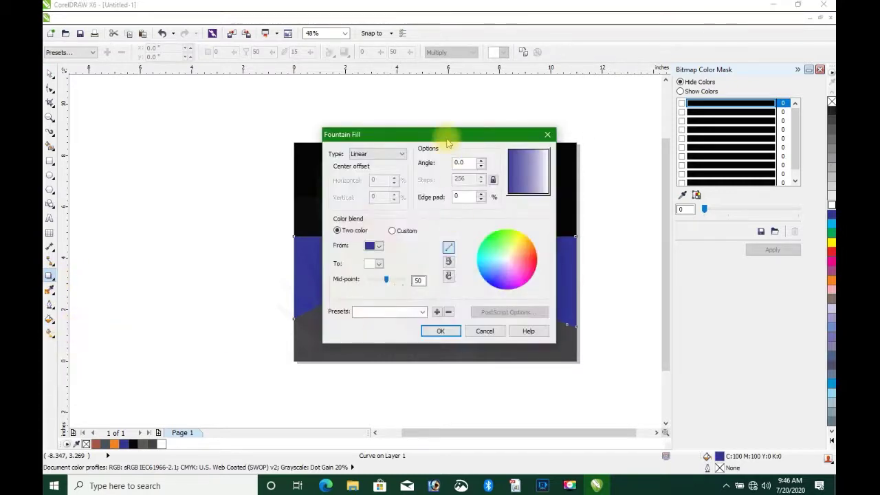
{"action": "left_click_drag", "start_coordinate": [448, 142], "coordinate": [638, 148]}
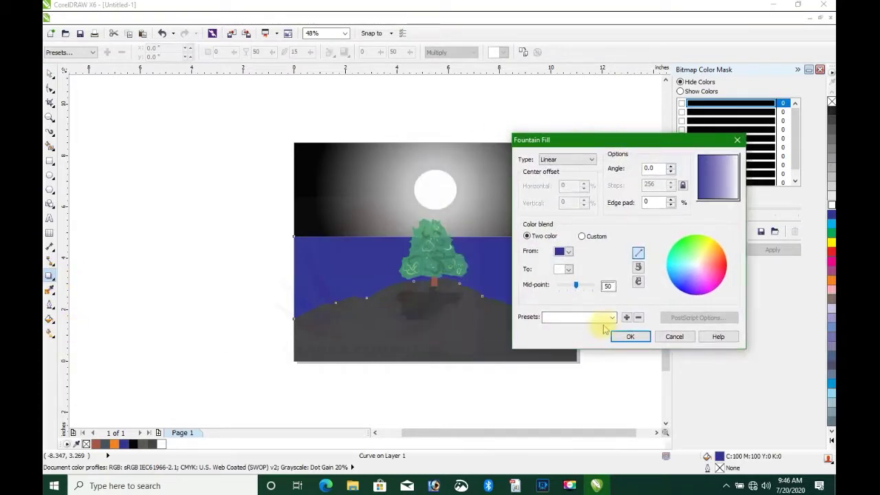
{"action": "left_click", "coordinate": [628, 337]}
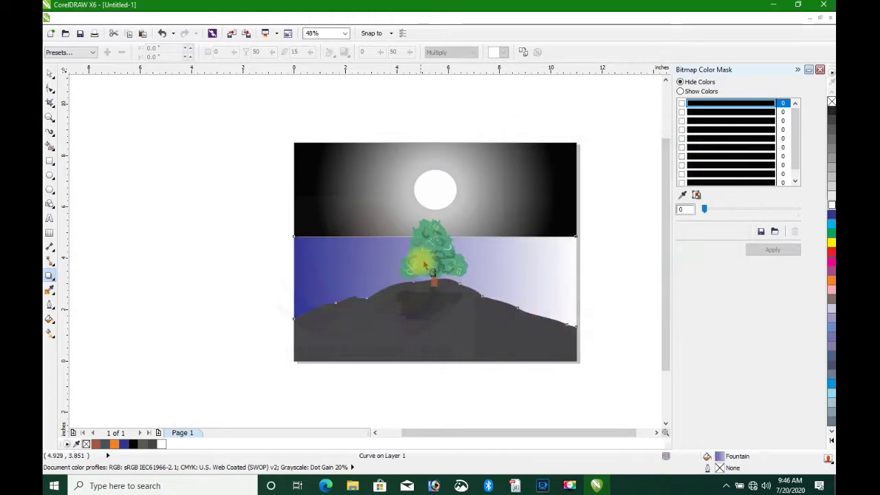
Reorient the blue band's linear fill to about 91.5°, from blue near the hill to white at the horizon, with mid-point 60 and edge pad 31%
{"action": "key", "text": "g"}
{"action": "left_click_drag", "start_coordinate": [576, 282], "coordinate": [488, 320]}
{"action": "left_click_drag", "start_coordinate": [294, 282], "coordinate": [442, 244]}
{"action": "left_click_drag", "start_coordinate": [491, 322], "coordinate": [444, 308]}
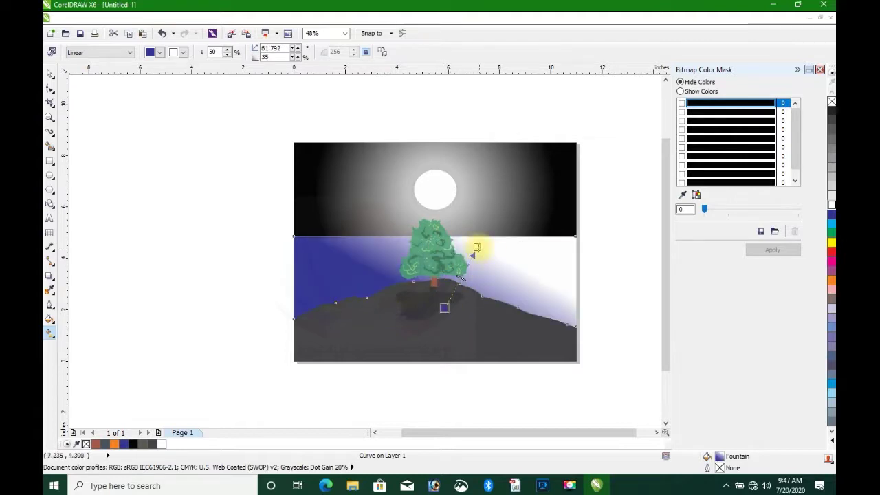
{"action": "left_click_drag", "start_coordinate": [444, 240], "coordinate": [444, 234]}
{"action": "left_click_drag", "start_coordinate": [444, 308], "coordinate": [436, 303]}
{"action": "left_click_drag", "start_coordinate": [441, 268], "coordinate": [442, 253]}
{"action": "left_click_drag", "start_coordinate": [435, 303], "coordinate": [445, 307]}
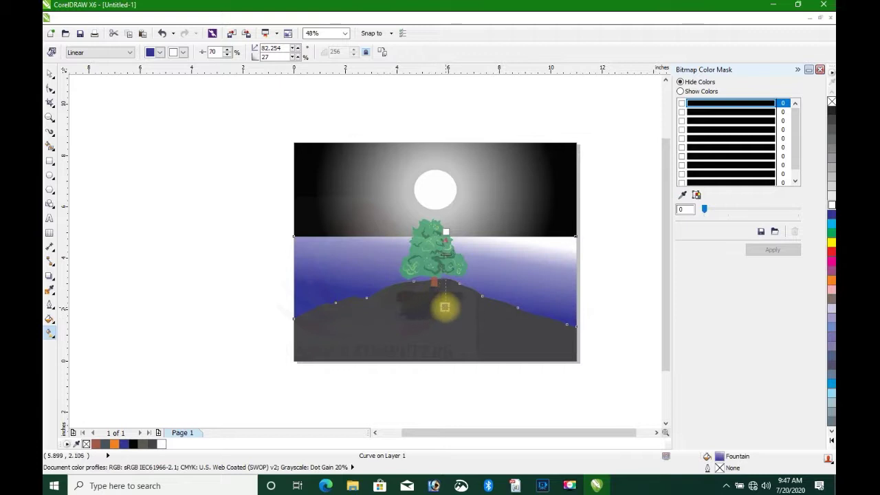
{"action": "left_click_drag", "start_coordinate": [446, 231], "coordinate": [447, 219]}
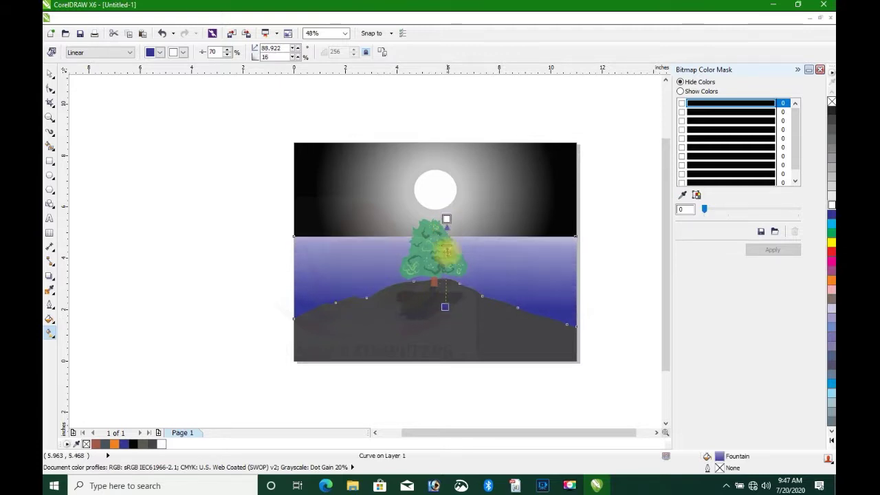
{"action": "left_click_drag", "start_coordinate": [443, 306], "coordinate": [442, 277]}
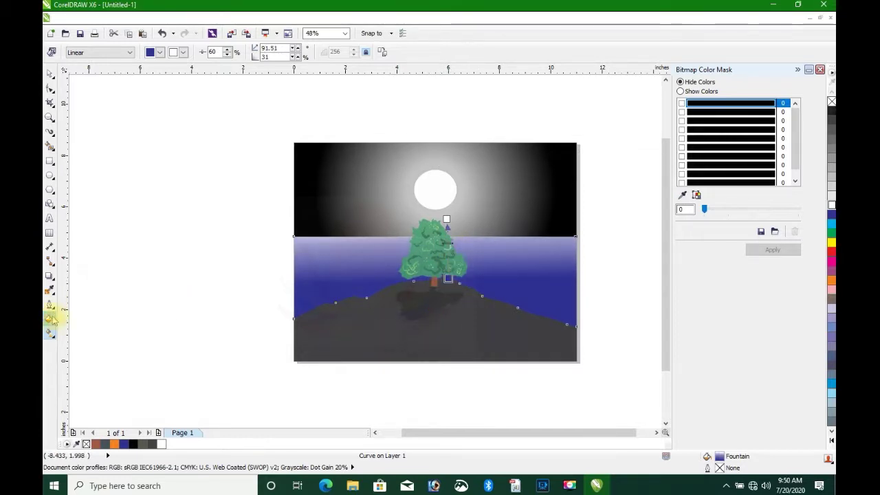
Change the blue band's fill to a radial fountain fill and place its white center behind the treetop
{"action": "left_click", "coordinate": [51, 319]}
{"action": "left_click", "coordinate": [81, 328]}
{"action": "left_click", "coordinate": [378, 154]}
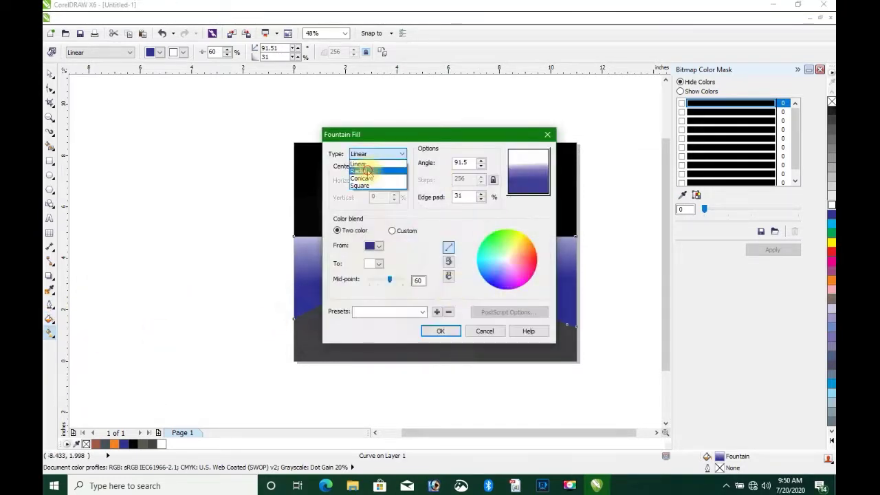
{"action": "left_click", "coordinate": [368, 170]}
{"action": "left_click", "coordinate": [441, 331]}
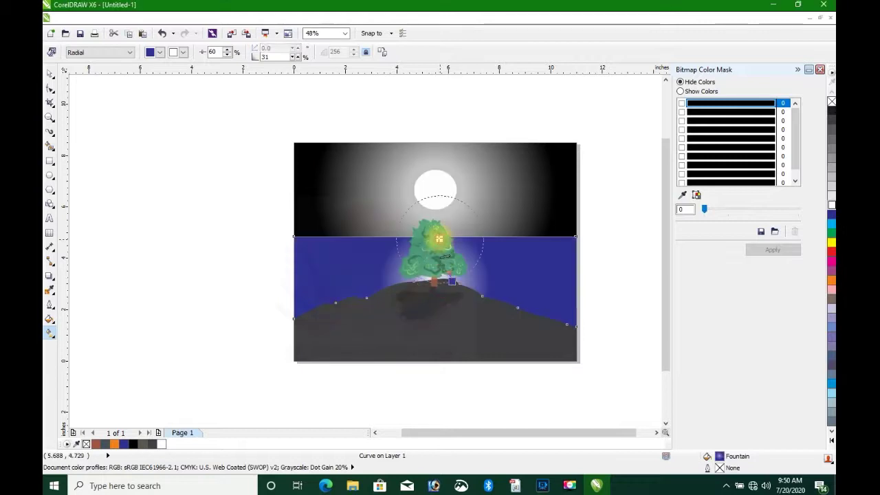
{"action": "mouse_move", "coordinate": [439, 238]}
{"action": "left_mouse_down"}
{"action": "mouse_move", "coordinate": [436, 279]}
{"action": "mouse_move", "coordinate": [455, 284]}
{"action": "mouse_move", "coordinate": [445, 244]}
{"action": "left_mouse_up"}
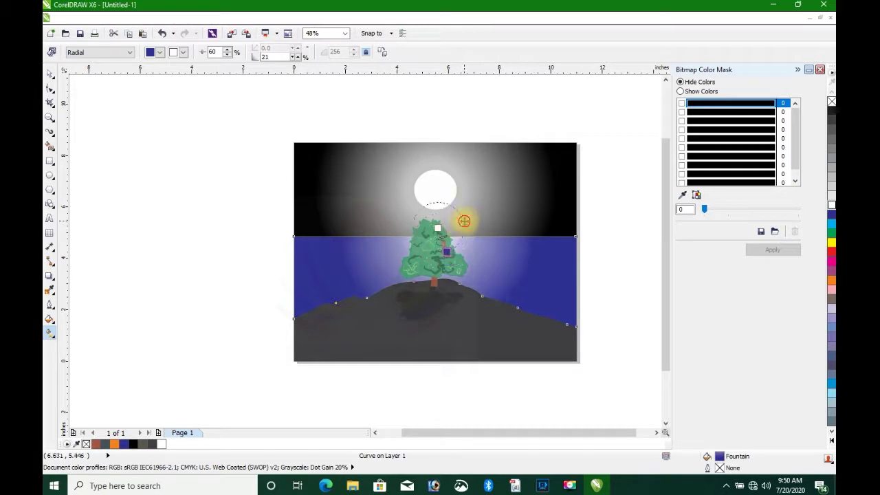
{"action": "mouse_move", "coordinate": [440, 224]}
{"action": "left_mouse_down"}
{"action": "mouse_move", "coordinate": [454, 222]}
{"action": "mouse_move", "coordinate": [452, 210]}
{"action": "mouse_move", "coordinate": [458, 236]}
{"action": "mouse_move", "coordinate": [442, 238]}
{"action": "left_mouse_up"}
Re-center the blue band's radial fill between the treetop and the moon, with an edge pad of 19%
{"action": "left_click", "coordinate": [466, 240]}
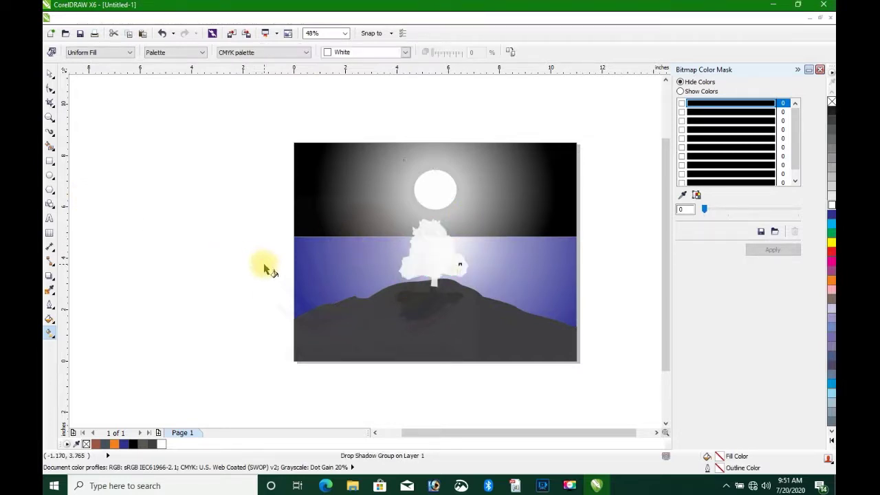
{"action": "left_click", "coordinate": [449, 234], "text": "ctrl"}
{"action": "left_click", "coordinate": [481, 249]}
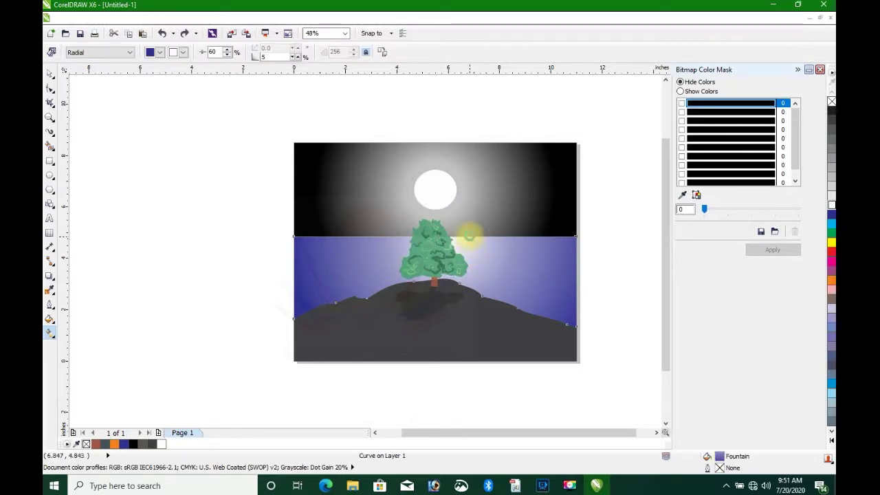
{"action": "left_click", "coordinate": [479, 251]}
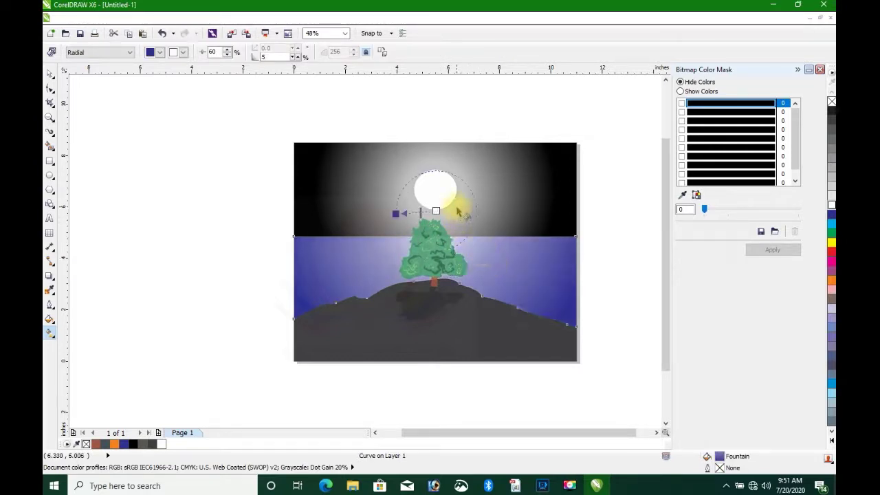
{"action": "left_click_drag", "start_coordinate": [456, 205], "coordinate": [456, 199]}
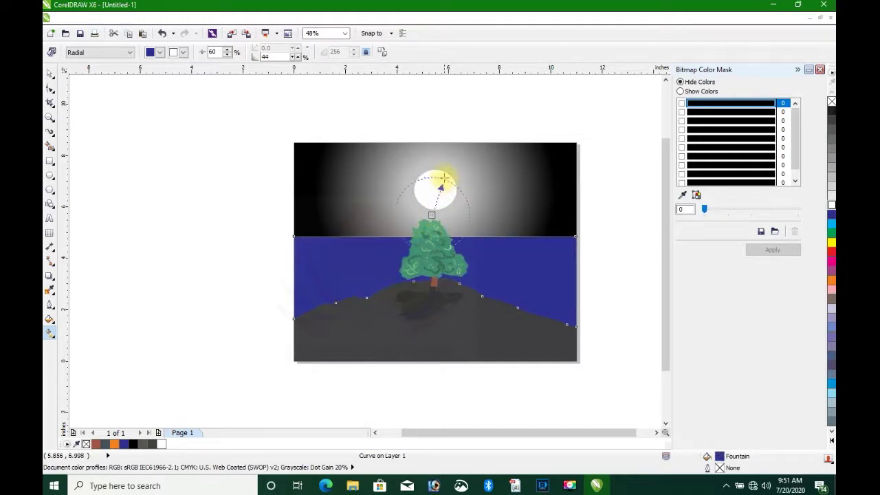
{"action": "left_click_drag", "start_coordinate": [444, 178], "coordinate": [433, 198]}
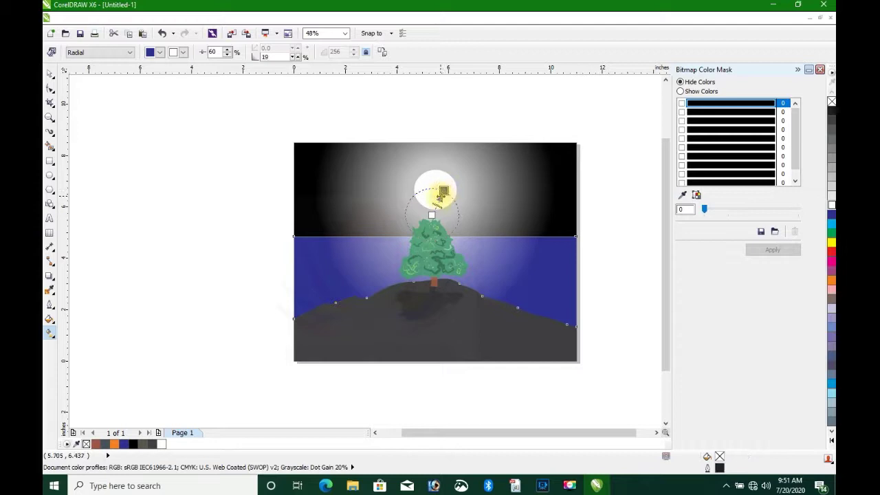
Give the hill curve a two-color radial fountain fill from ruby red to white and widen its radius to 0% edge pad
{"action": "left_click", "coordinate": [436, 309]}
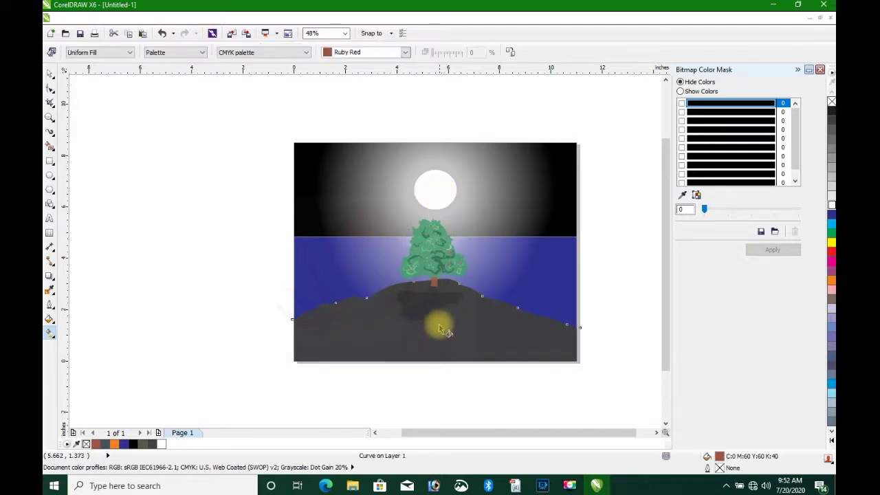
{"action": "left_click", "coordinate": [50, 319]}
{"action": "left_click", "coordinate": [88, 330]}
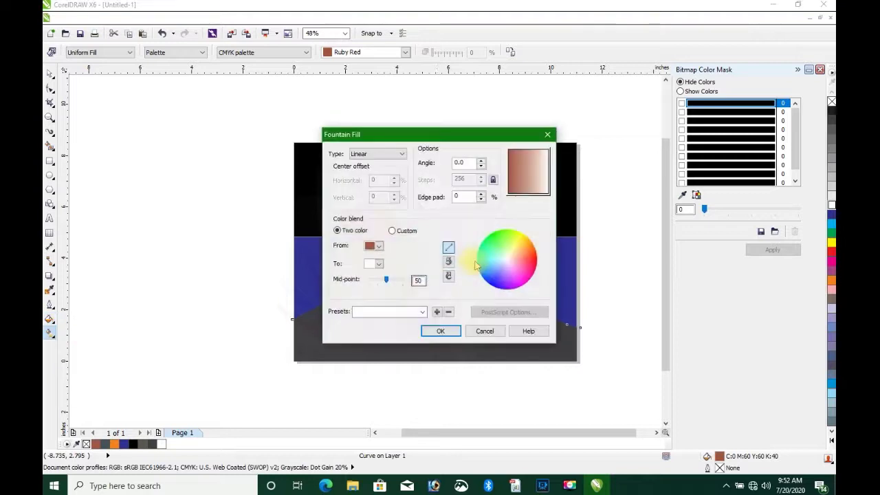
{"action": "left_click", "coordinate": [395, 156]}
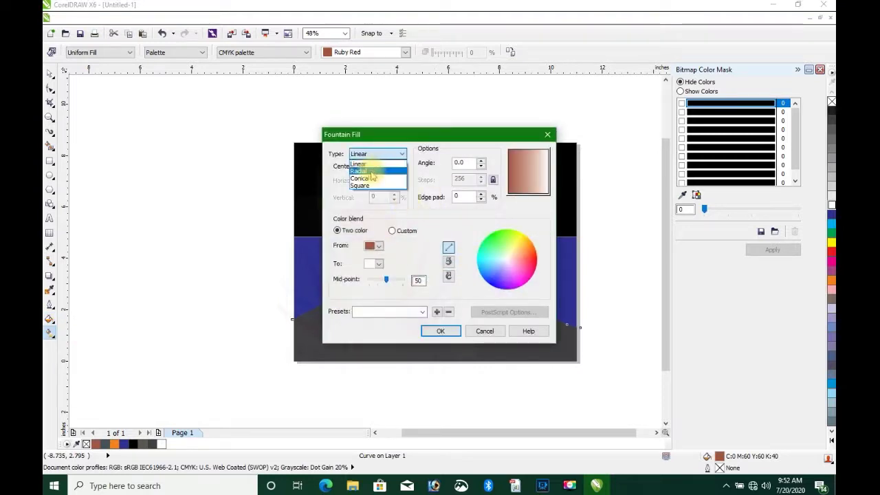
{"action": "left_click", "coordinate": [372, 172]}
{"action": "left_click", "coordinate": [440, 330]}
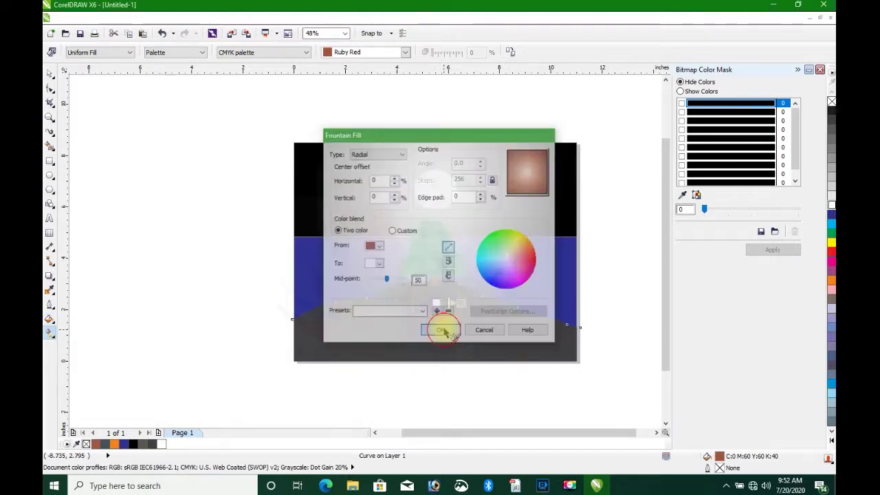
{"action": "left_click_drag", "start_coordinate": [466, 293], "coordinate": [521, 277]}
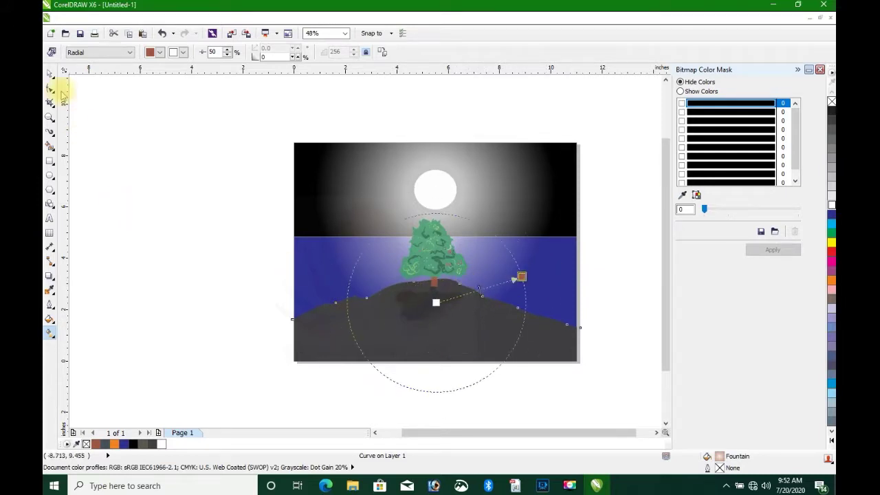
{"action": "left_click", "coordinate": [51, 89]}
{"action": "left_click", "coordinate": [567, 345]}
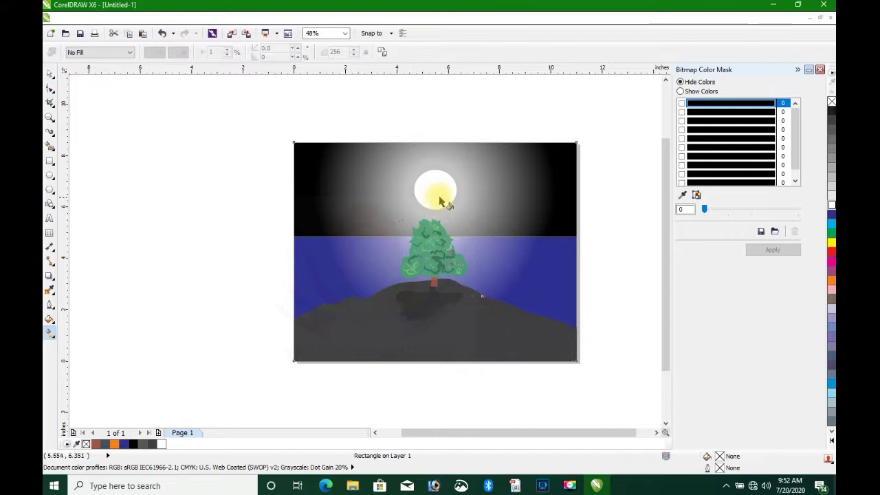
{"action": "left_click_drag", "start_coordinate": [435, 189], "coordinate": [471, 199]}
Convert the blue band's straight top edge to a curve and bend it upward about 0.4 inches into an arc behind the tree
{"action": "left_click", "coordinate": [51, 74]}
{"action": "left_click", "coordinate": [503, 238]}
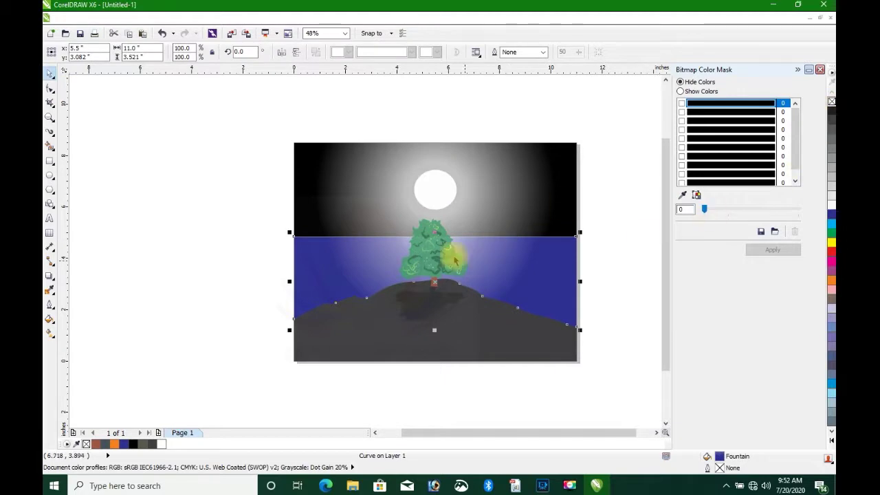
{"action": "scroll", "coordinate": [455, 257], "scroll_direction": "up", "scroll_amount": 2}
{"action": "scroll", "coordinate": [291, 230], "scroll_direction": "up", "scroll_amount": 2}
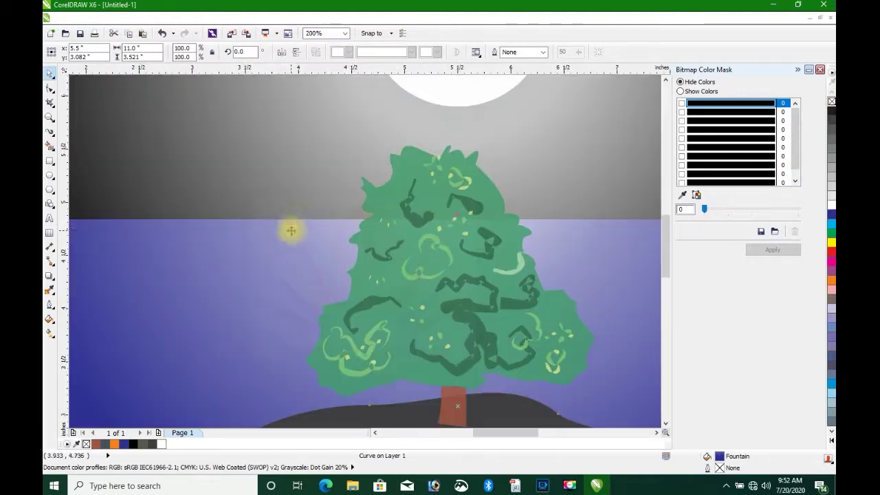
{"action": "left_click", "coordinate": [49, 88]}
{"action": "right_click", "coordinate": [429, 222]}
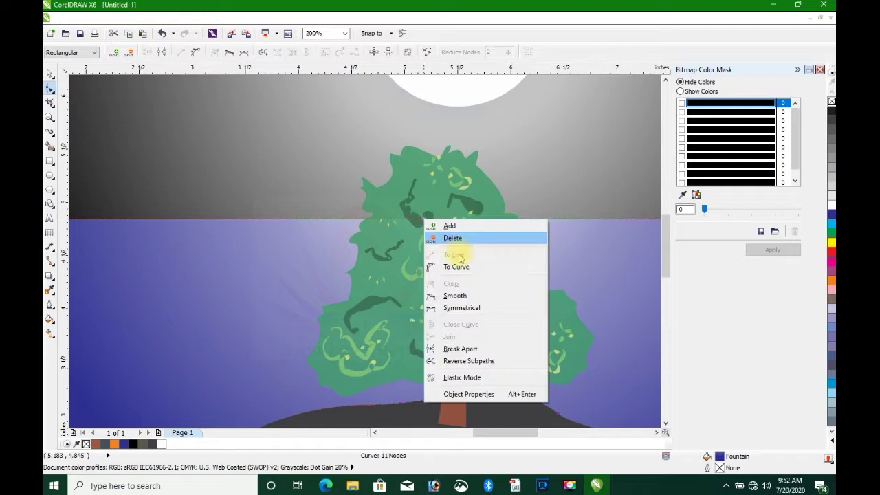
{"action": "left_click", "coordinate": [454, 252]}
{"action": "left_click_drag", "start_coordinate": [422, 220], "coordinate": [428, 177]}
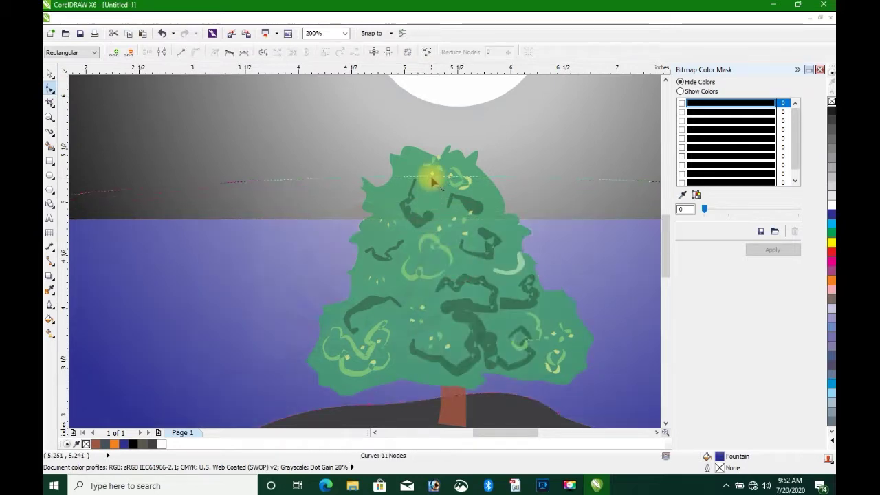
{"action": "scroll", "coordinate": [605, 251], "scroll_direction": "down", "scroll_amount": 4}
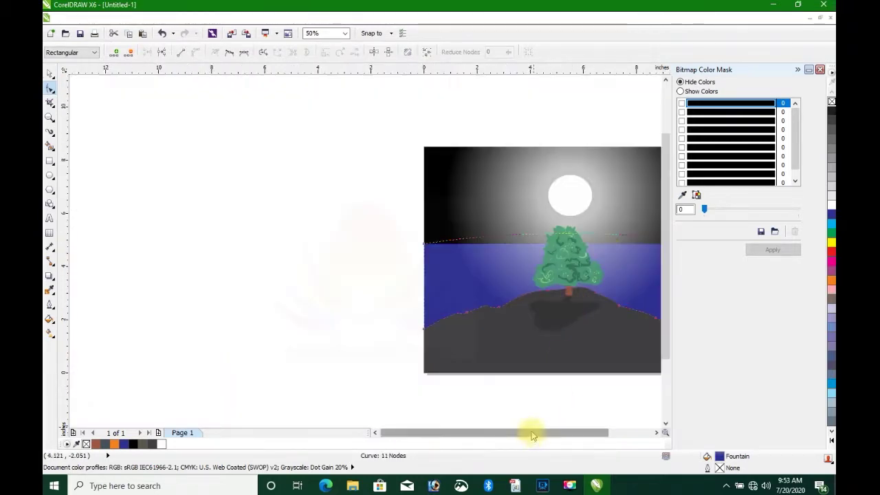
{"action": "left_click_drag", "start_coordinate": [530, 428], "coordinate": [581, 406]}
{"action": "scroll", "coordinate": [584, 374], "scroll_direction": "up", "scroll_amount": 1}
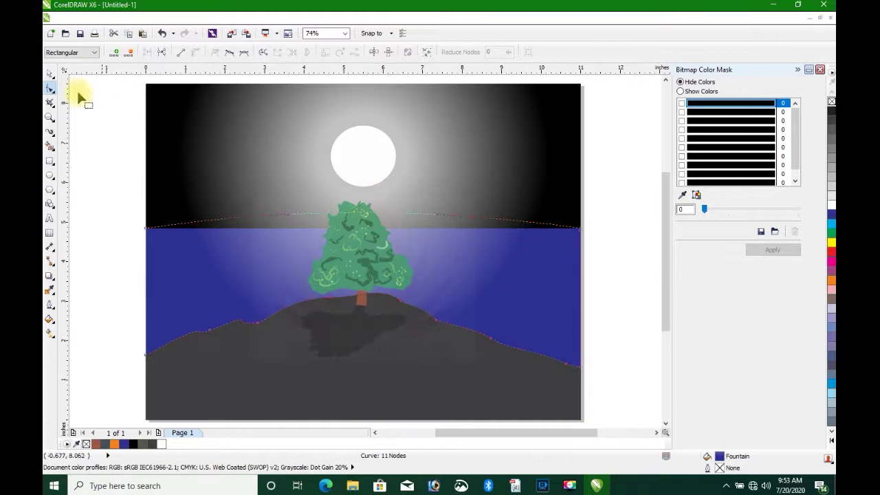
Bring the arched blue band forward in front of the black sky, and bring the tree forward in front of the band
{"action": "left_click", "coordinate": [49, 75]}
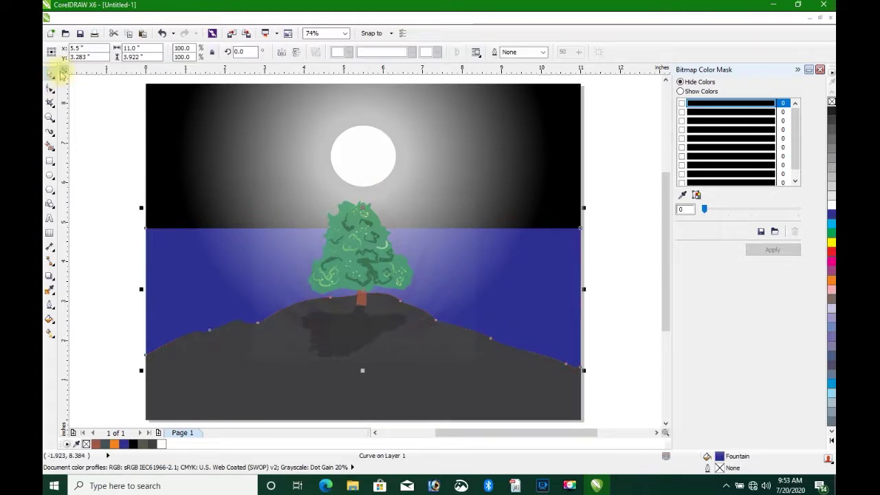
{"action": "key", "text": "ctrl+Page_Up"}
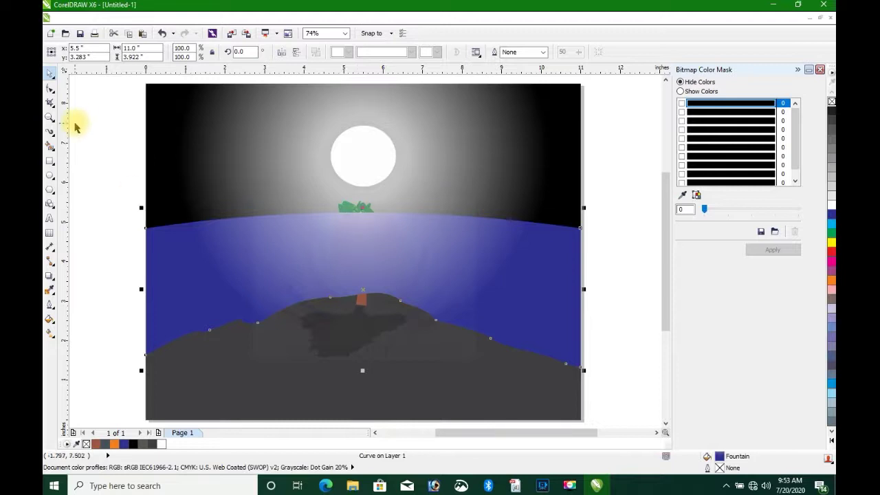
{"action": "left_click", "coordinate": [108, 325]}
{"action": "left_click", "coordinate": [360, 306]}
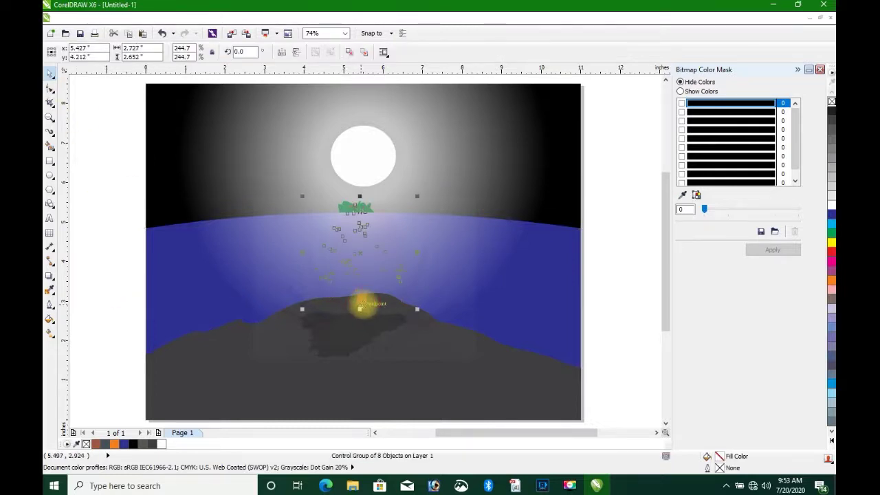
{"action": "key", "text": "ctrl+Page_Up"}
{"action": "left_click", "coordinate": [464, 374]}
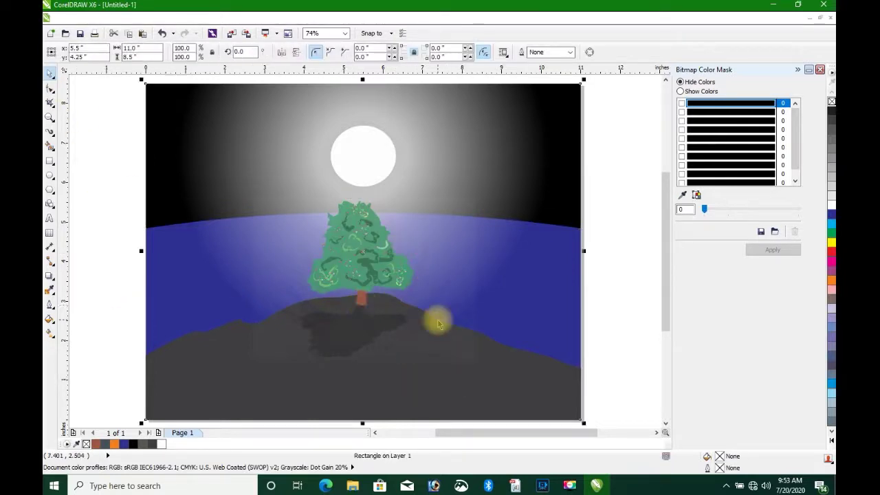
Stretch the black sky's lower edge down behind the blue band and flatten the band's arched top edge
{"action": "left_click", "coordinate": [464, 279]}
{"action": "left_click", "coordinate": [50, 89]}
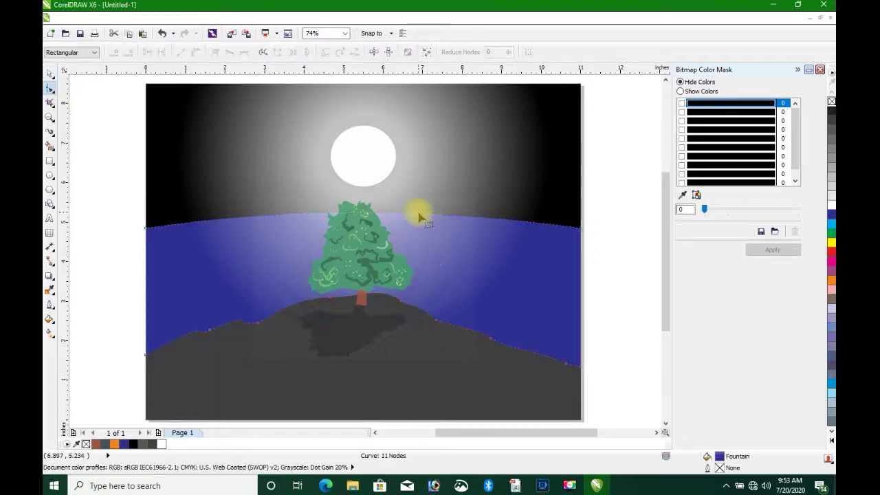
{"action": "left_click", "coordinate": [419, 216]}
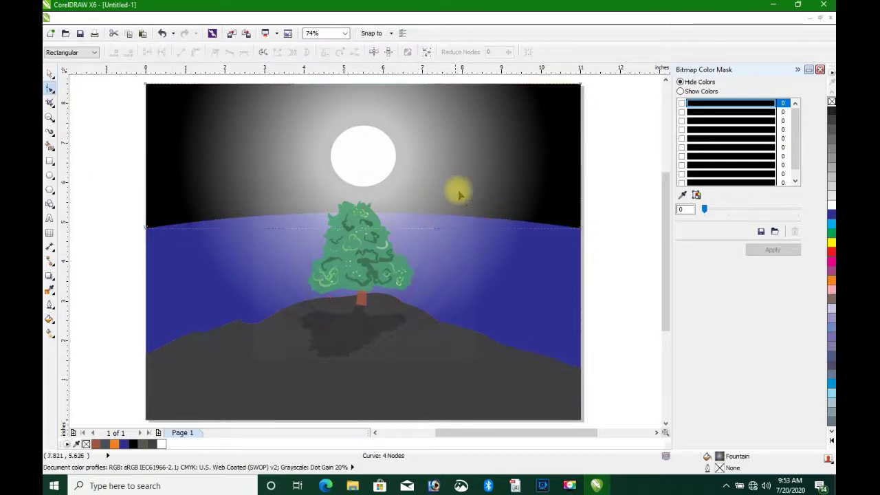
{"action": "left_click_drag", "start_coordinate": [435, 235], "coordinate": [424, 285]}
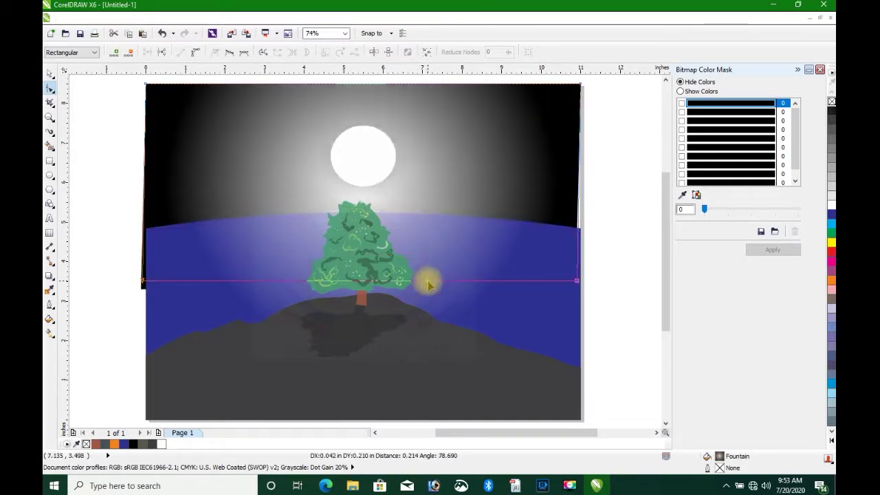
{"action": "left_click", "coordinate": [526, 255]}
{"action": "left_click_drag", "start_coordinate": [458, 222], "coordinate": [447, 230]}
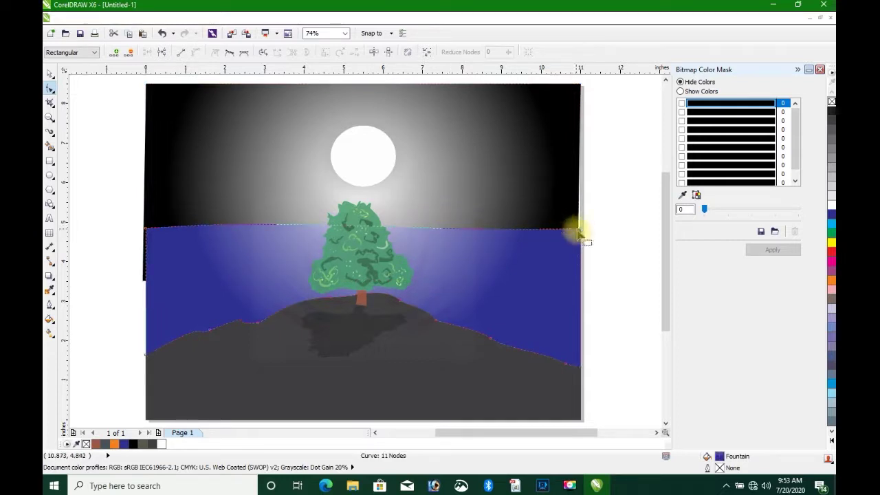
{"action": "left_click", "coordinate": [470, 483]}
{"action": "left_click", "coordinate": [172, 287]}
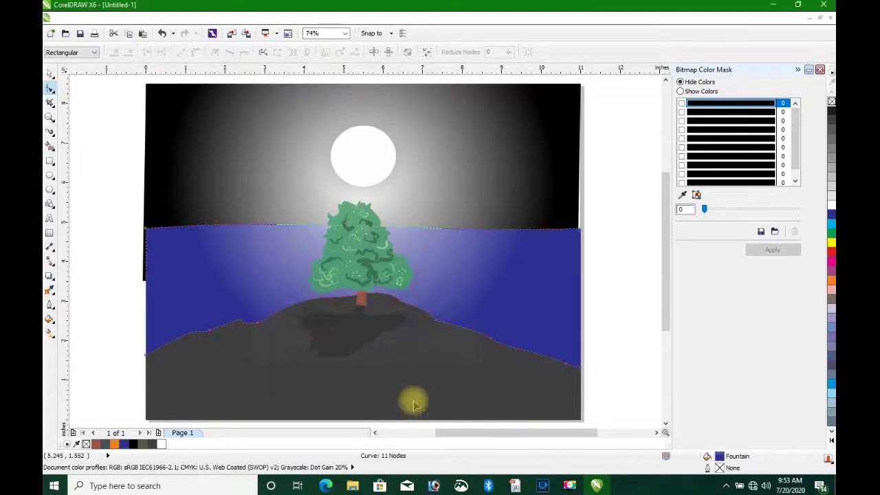
{"action": "left_click", "coordinate": [570, 486]}
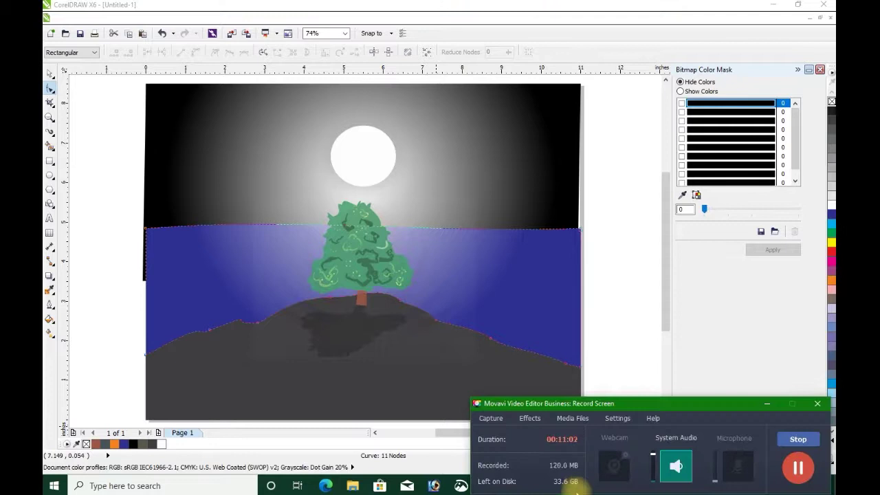
{"action": "left_click", "coordinate": [150, 258]}
{"action": "left_click", "coordinate": [569, 486]}
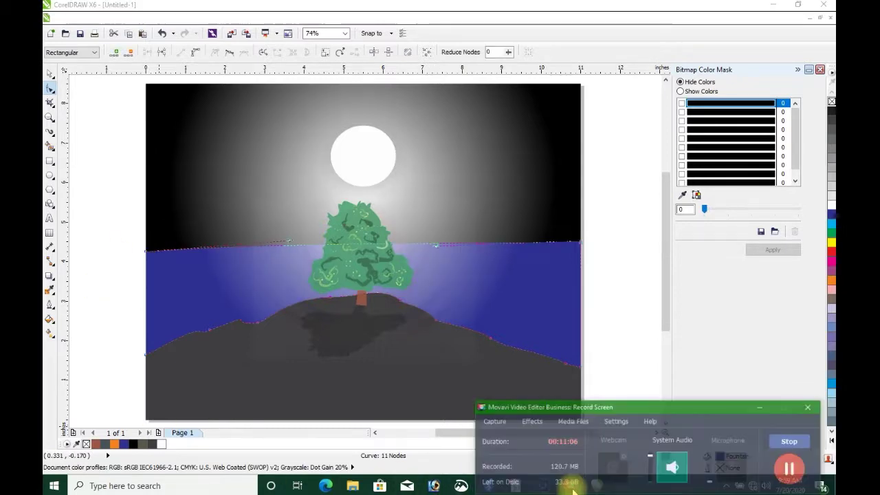
Pull both upper corner nodes of the blue band outward beyond the page's side edges
{"action": "left_click", "coordinate": [767, 404]}
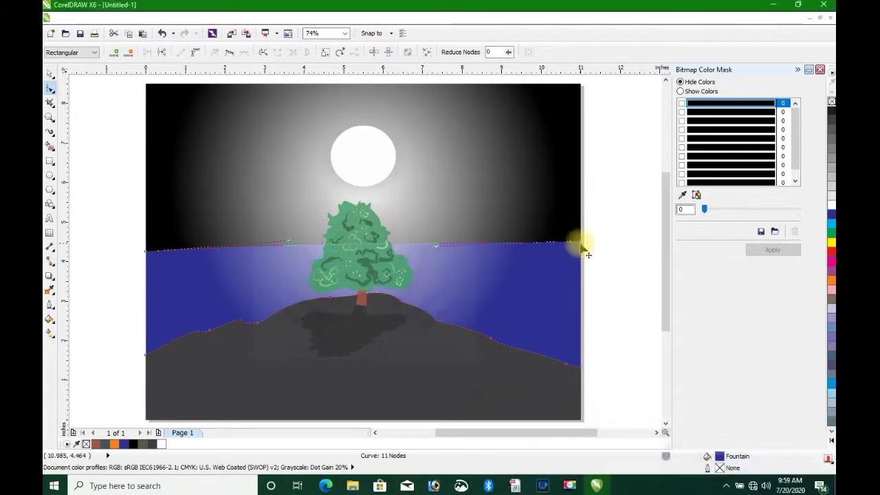
{"action": "left_click_drag", "start_coordinate": [581, 243], "coordinate": [612, 251]}
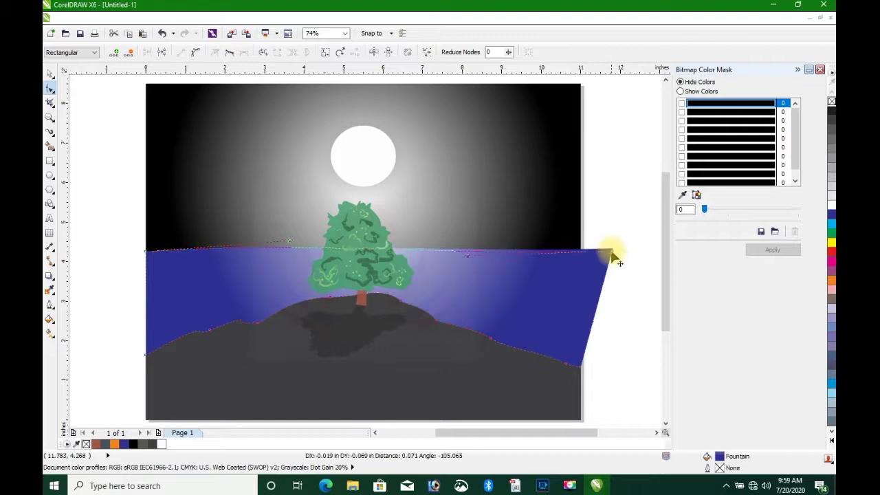
{"action": "left_click_drag", "start_coordinate": [147, 252], "coordinate": [130, 254]}
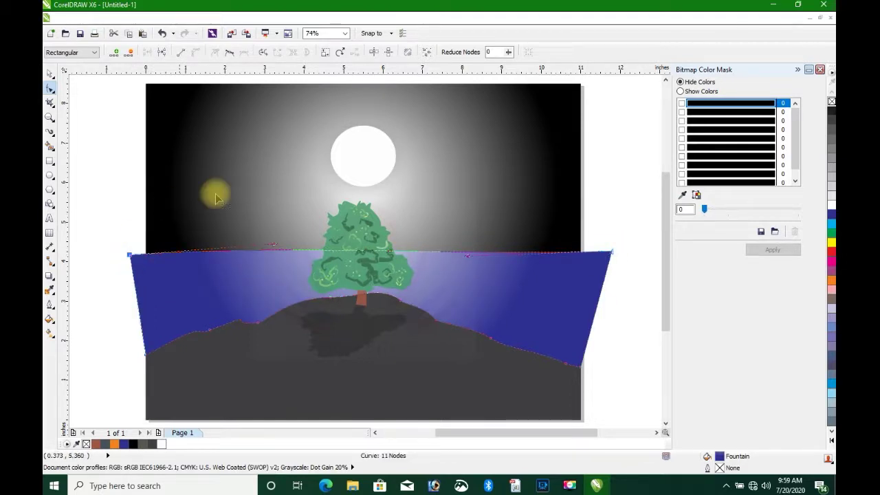
Widen the radial fill's white glow around the moon in the black sky
{"action": "left_click", "coordinate": [277, 177]}
{"action": "key", "text": "g"}
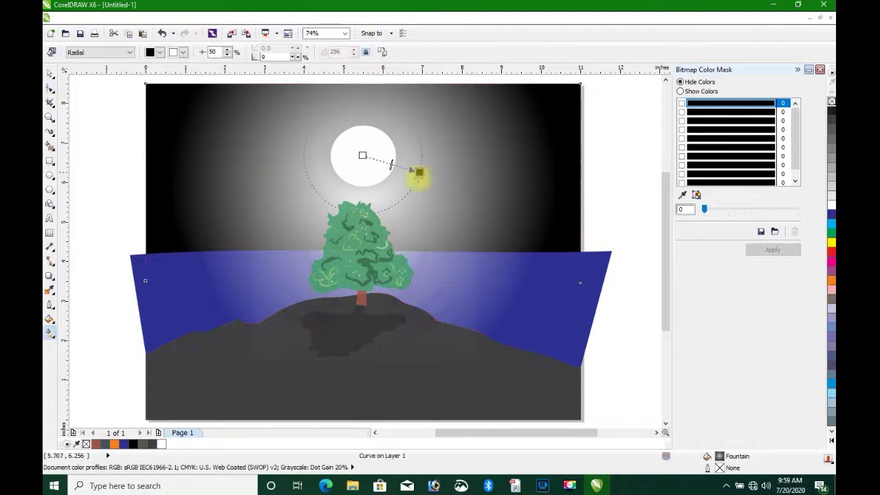
{"action": "left_click_drag", "start_coordinate": [421, 173], "coordinate": [446, 185]}
{"action": "left_click", "coordinate": [592, 212]}
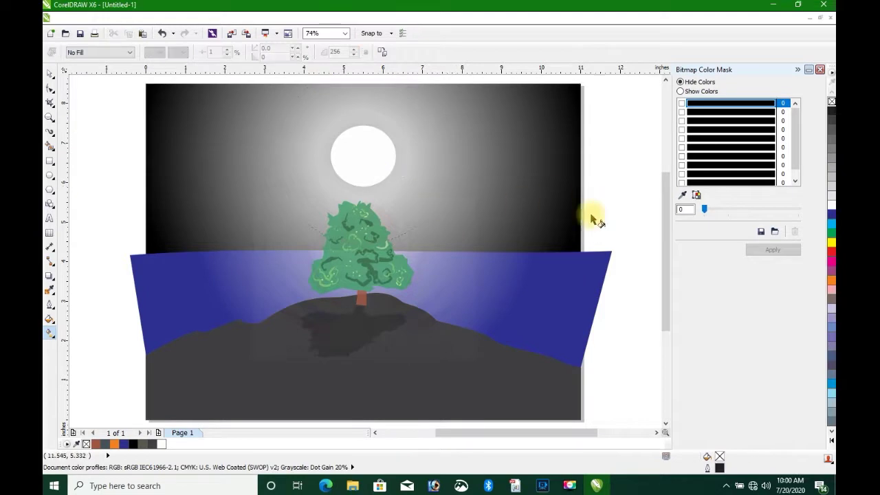
Bend the blue band's upper edge upward into a gentle arc spanning the page
{"action": "left_click", "coordinate": [50, 74]}
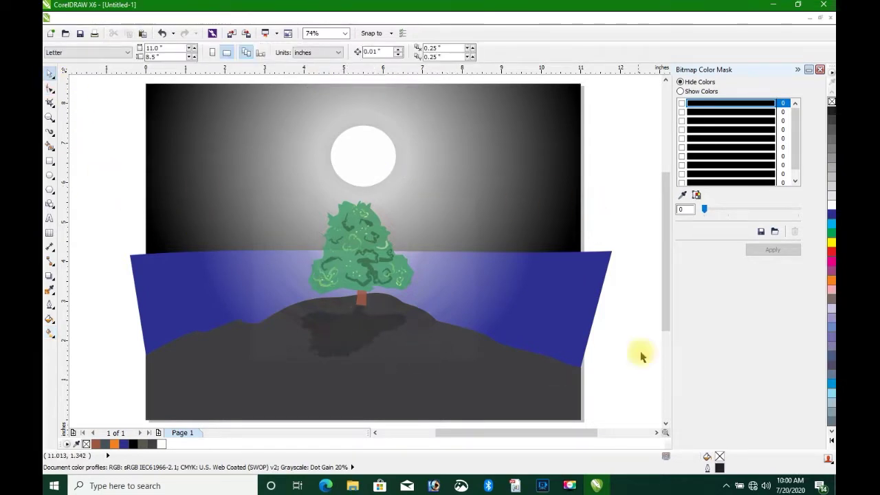
{"action": "left_click", "coordinate": [608, 258]}
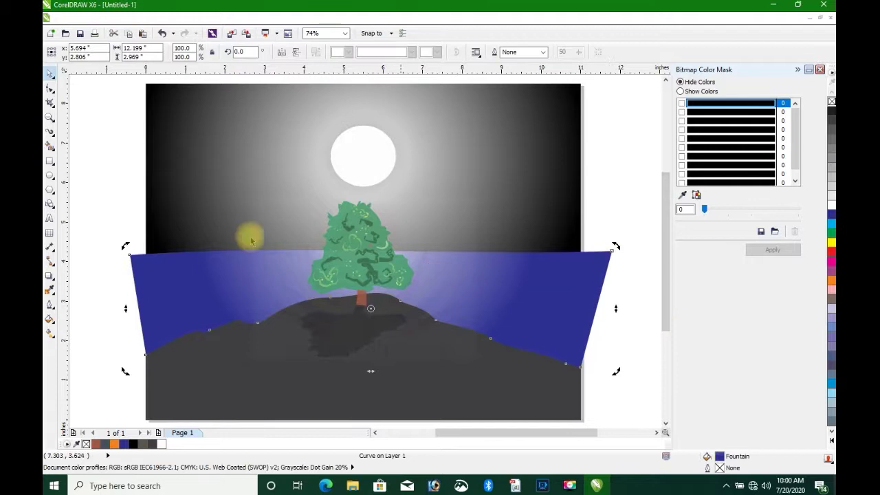
{"action": "left_click", "coordinate": [49, 91]}
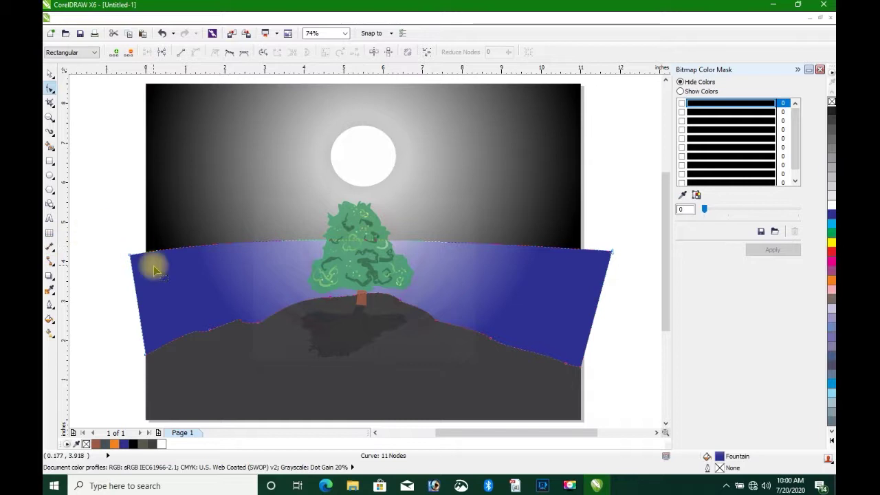
Give the dark foreground rectangle a two-color radial fountain fill from black to white
{"action": "left_click", "coordinate": [344, 349]}
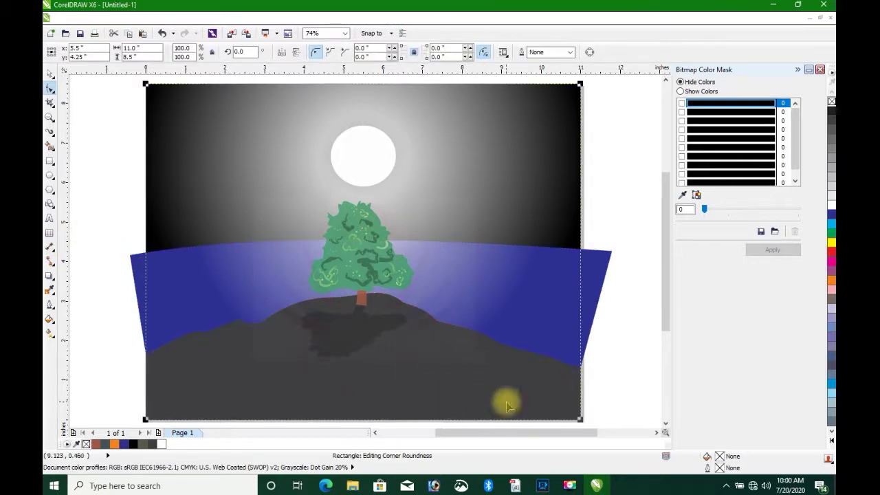
{"action": "key", "text": "space"}
{"action": "left_click", "coordinate": [310, 338]}
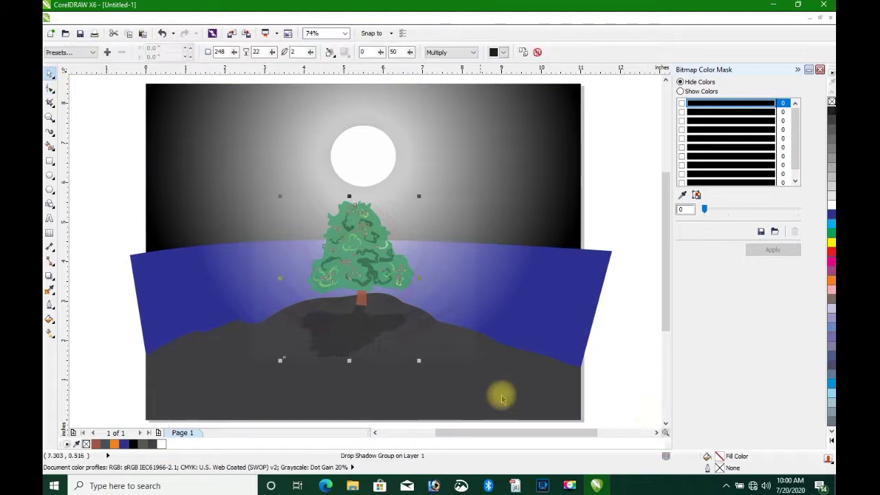
{"action": "left_click", "coordinate": [501, 397]}
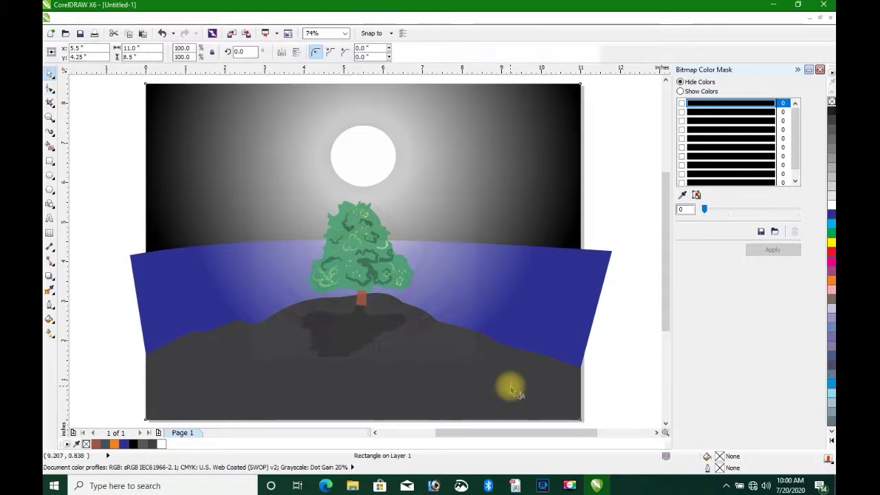
{"action": "key", "text": "g"}
{"action": "left_click", "coordinate": [49, 319]}
{"action": "left_click", "coordinate": [96, 330]}
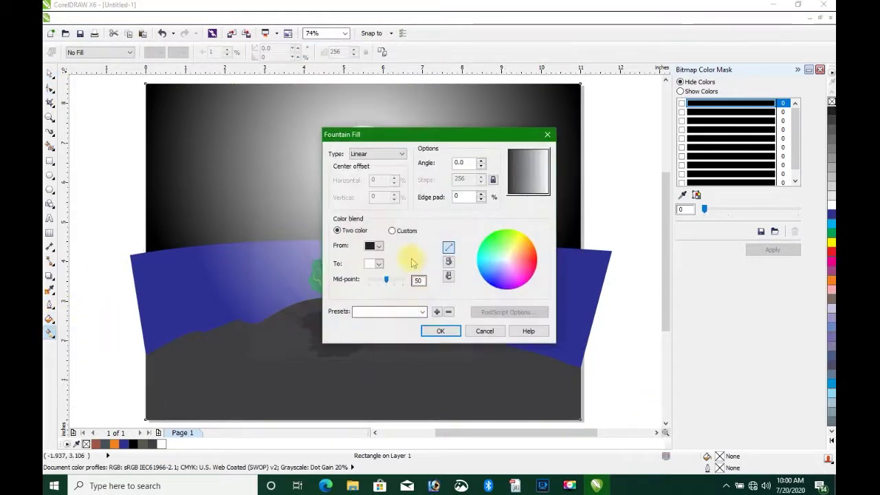
{"action": "left_click", "coordinate": [375, 151]}
{"action": "left_click", "coordinate": [361, 162]}
{"action": "left_click", "coordinate": [447, 330]}
Center the foreground's radial glow near the treetop with a 97% midpoint, and widen the blue band's glow to 18% edge pad
{"action": "left_click_drag", "start_coordinate": [357, 276], "coordinate": [362, 346]}
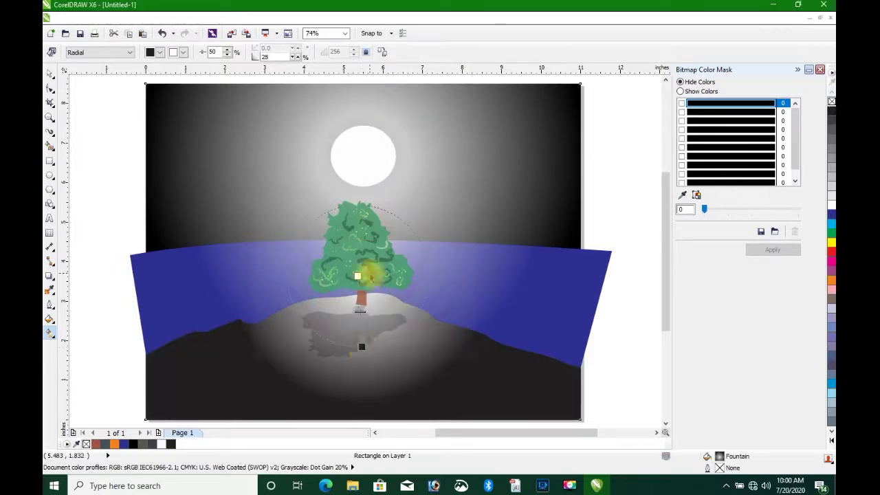
{"action": "left_click_drag", "start_coordinate": [357, 276], "coordinate": [367, 213]}
{"action": "left_click_drag", "start_coordinate": [368, 339], "coordinate": [349, 315]}
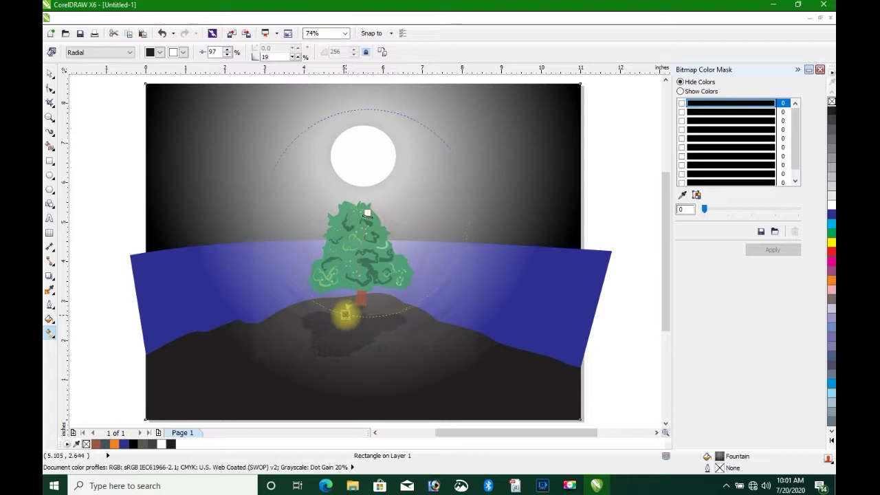
{"action": "left_click", "coordinate": [479, 287]}
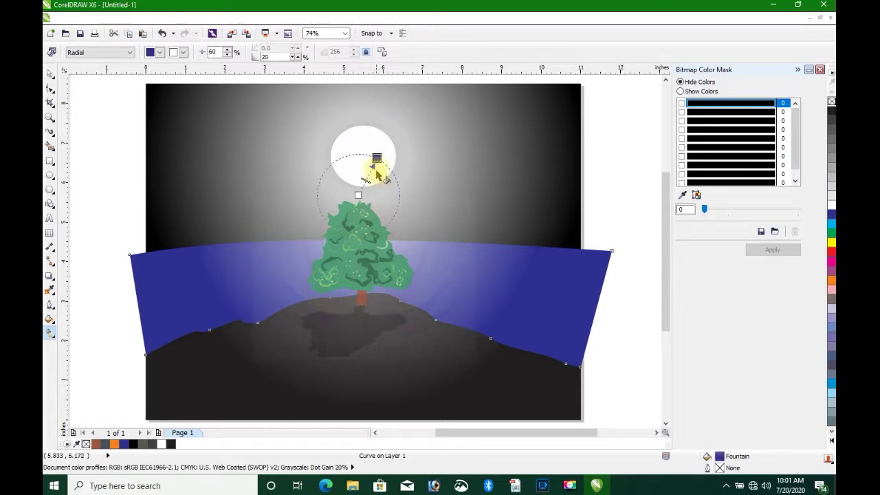
{"action": "left_click_drag", "start_coordinate": [367, 181], "coordinate": [376, 159]}
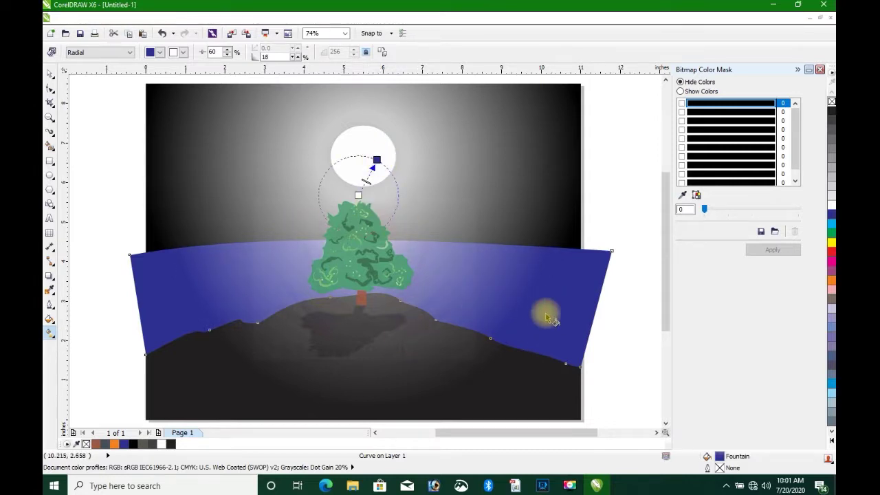
Group all ten artwork objects and move them off the page to its left
{"action": "scroll", "coordinate": [543, 316], "scroll_direction": "down", "scroll_amount": 2}
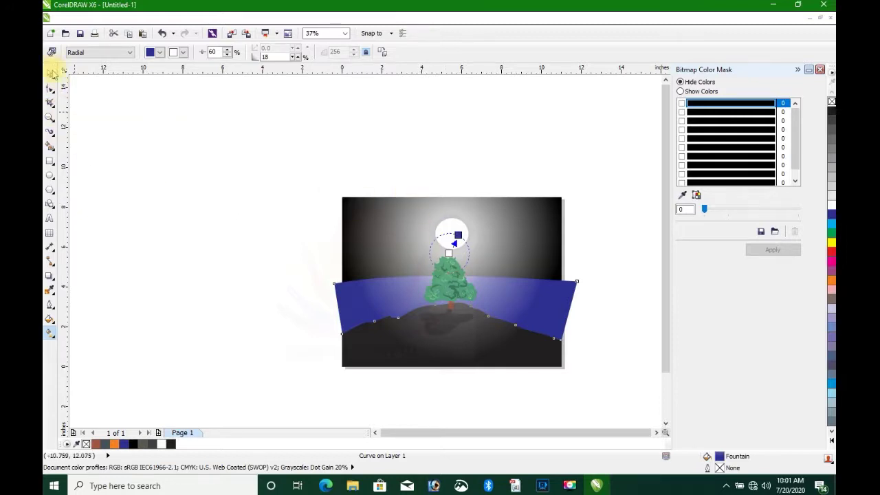
{"action": "left_click", "coordinate": [50, 73]}
{"action": "left_click_drag", "start_coordinate": [325, 192], "coordinate": [589, 399]}
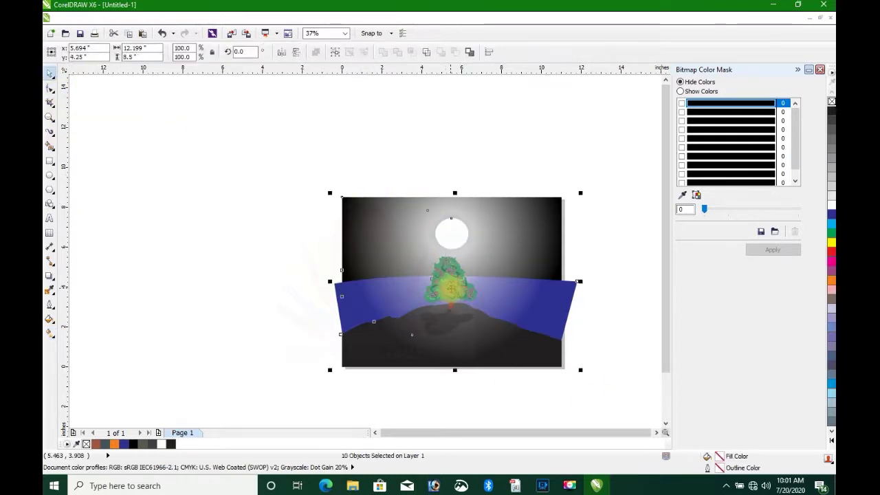
{"action": "left_click_drag", "start_coordinate": [448, 275], "coordinate": [198, 251]}
{"action": "left_click", "coordinate": [463, 290]}
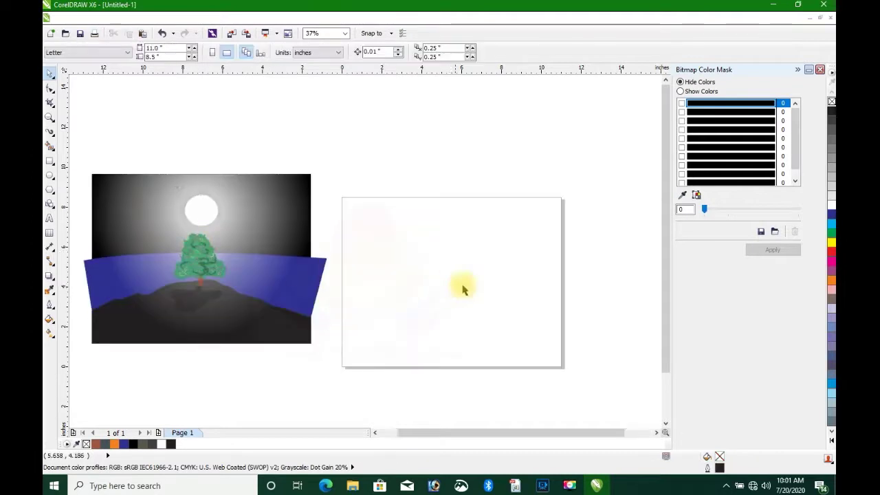
Create a page-sized 11 x 8.5 inch rectangle and PowerClip the grouped artwork inside it
{"action": "double_click", "coordinate": [50, 160]}
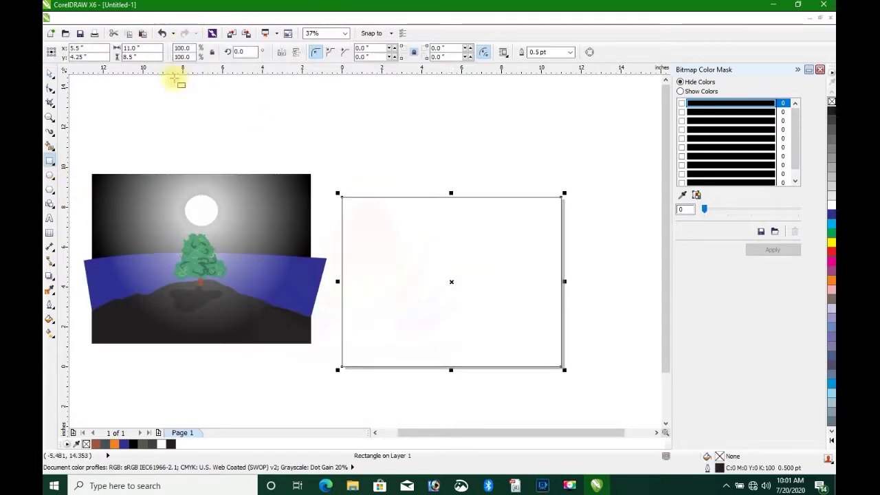
{"action": "left_click", "coordinate": [49, 72]}
{"action": "left_click", "coordinate": [236, 220]}
{"action": "left_click", "coordinate": [203, 18]}
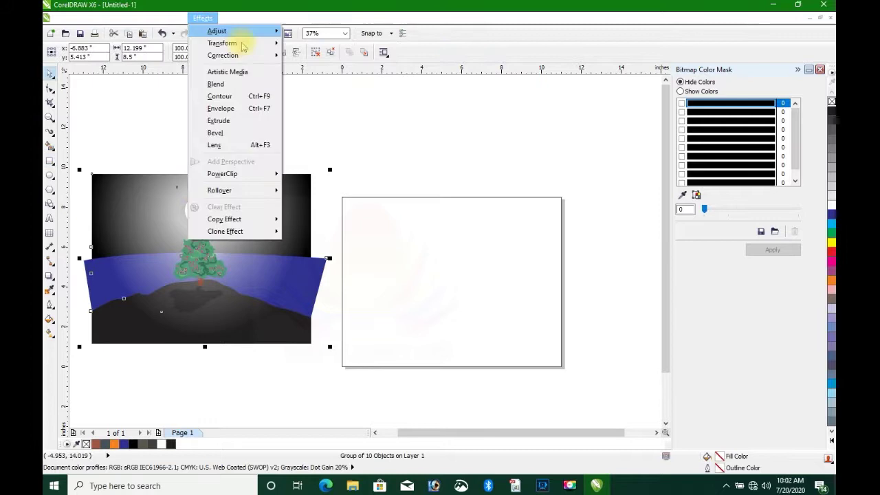
{"action": "mouse_move", "coordinate": [261, 173]}
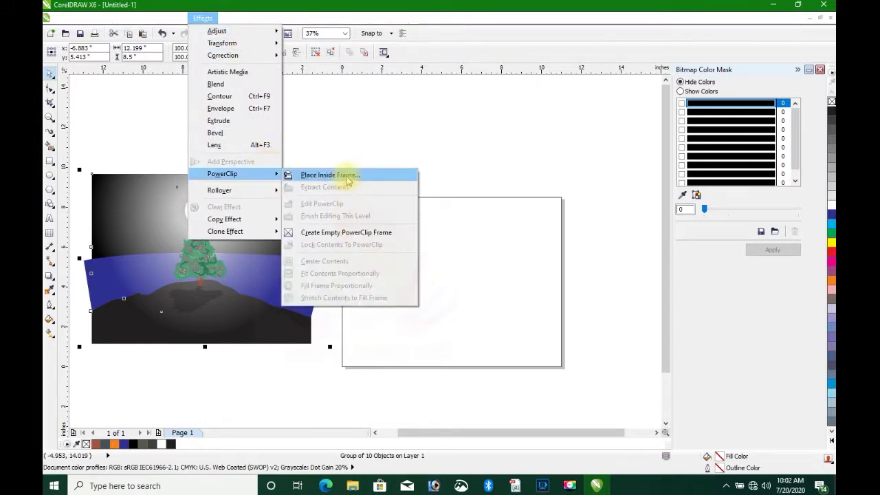
{"action": "left_click", "coordinate": [348, 180]}
{"action": "left_click", "coordinate": [421, 260]}
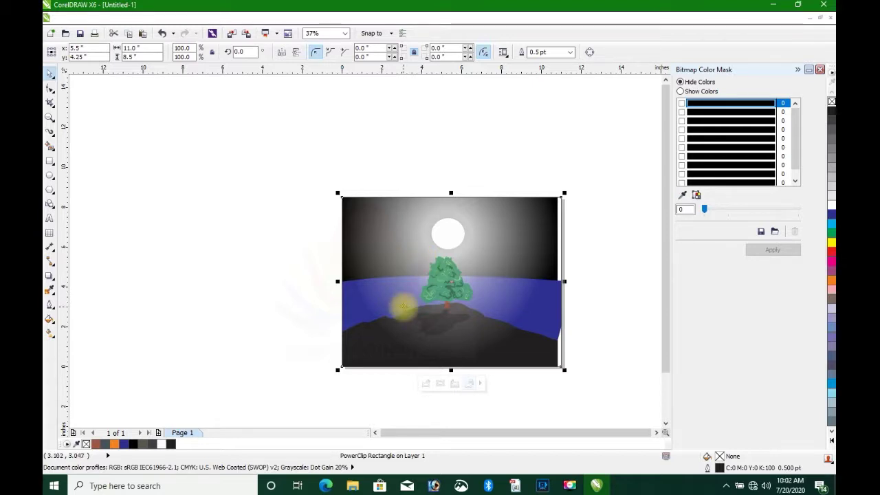
Edit the PowerClip contents, shift the artwork slightly right so it fills the frame, and finish editing
{"action": "left_click", "coordinate": [425, 383]}
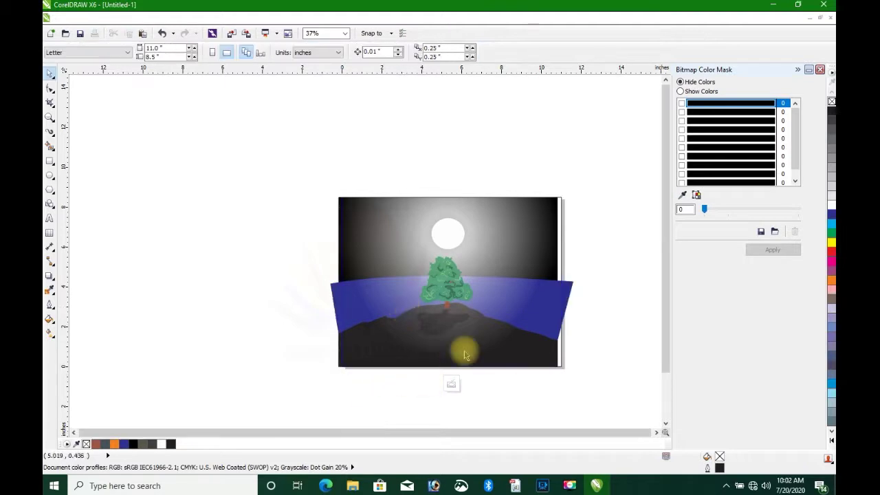
{"action": "left_click_drag", "start_coordinate": [485, 289], "coordinate": [487, 284]}
{"action": "left_click", "coordinate": [451, 383]}
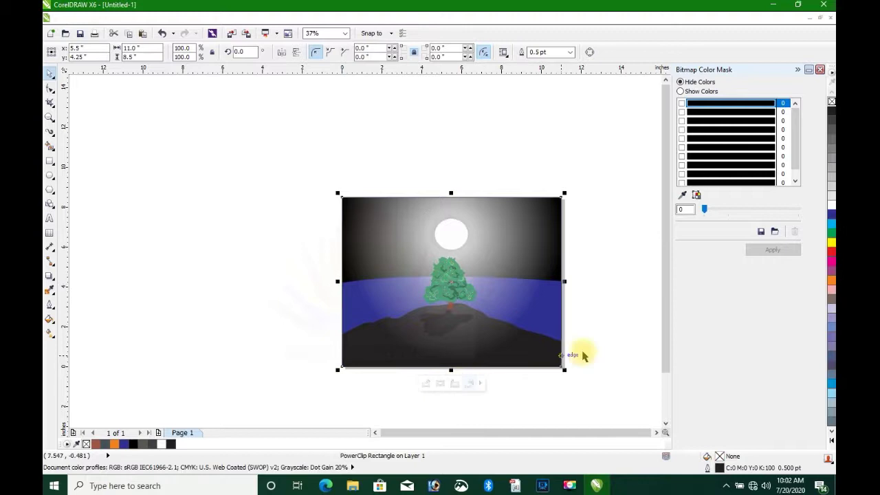
{"action": "left_click", "coordinate": [585, 278]}
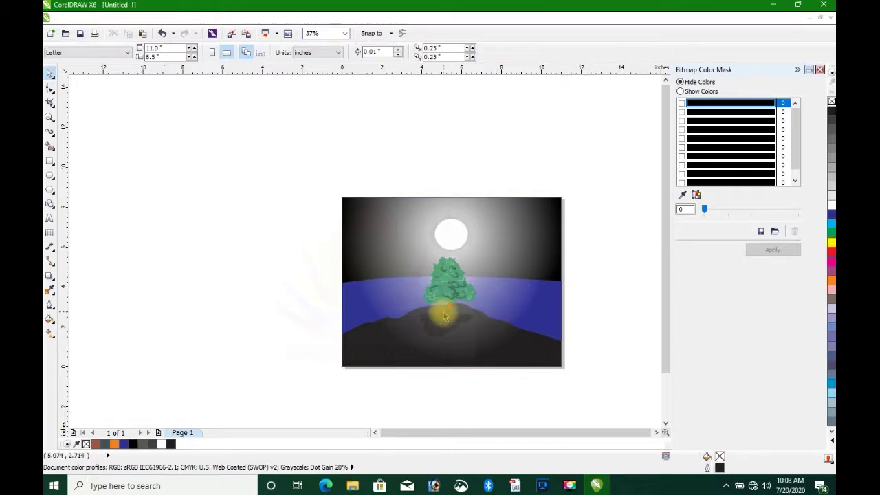
Draw six short wavy freehand lines, about 0.5 inch tall, in the empty area left of the page
{"action": "scroll", "coordinate": [445, 317], "scroll_direction": "up", "scroll_amount": 1}
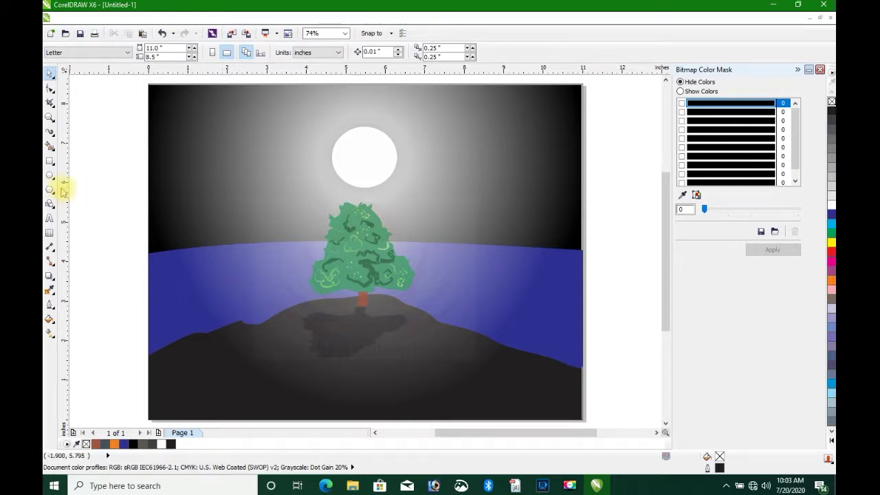
{"action": "left_click", "coordinate": [53, 144]}
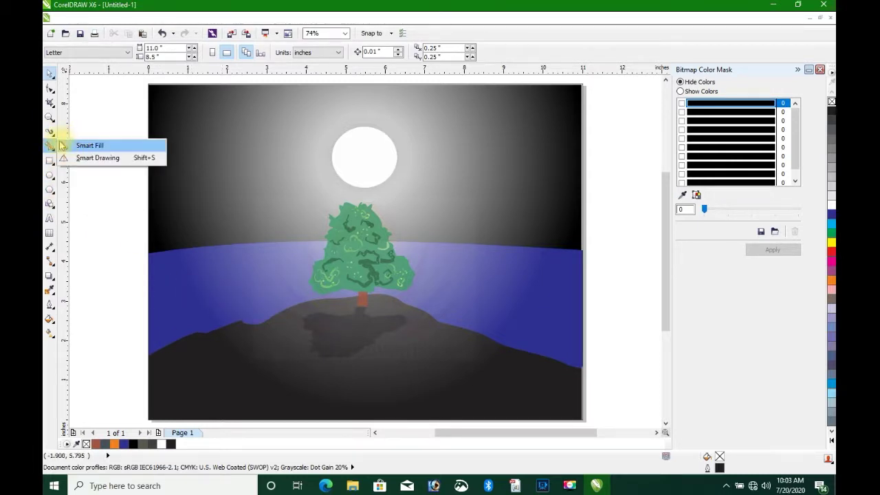
{"action": "left_click", "coordinate": [54, 132]}
{"action": "left_click", "coordinate": [81, 133]}
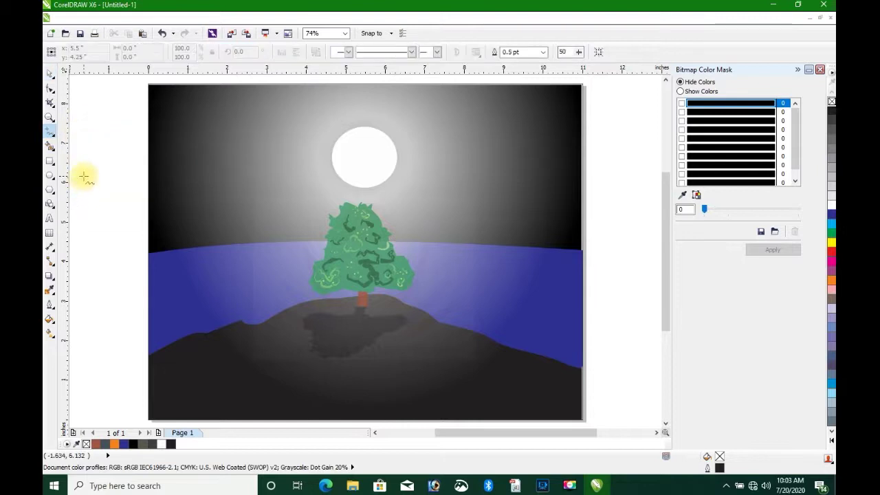
{"action": "mouse_move", "coordinate": [86, 177]}
{"action": "left_mouse_down"}
{"action": "mouse_move", "coordinate": [90, 204]}
{"action": "mouse_move", "coordinate": [104, 153]}
{"action": "mouse_move", "coordinate": [95, 183]}
{"action": "left_mouse_up"}
{"action": "mouse_move", "coordinate": [121, 237]}
{"action": "left_mouse_down"}
{"action": "mouse_move", "coordinate": [112, 216]}
{"action": "mouse_move", "coordinate": [98, 276]}
{"action": "mouse_move", "coordinate": [121, 278]}
{"action": "mouse_move", "coordinate": [109, 307]}
{"action": "left_mouse_up"}
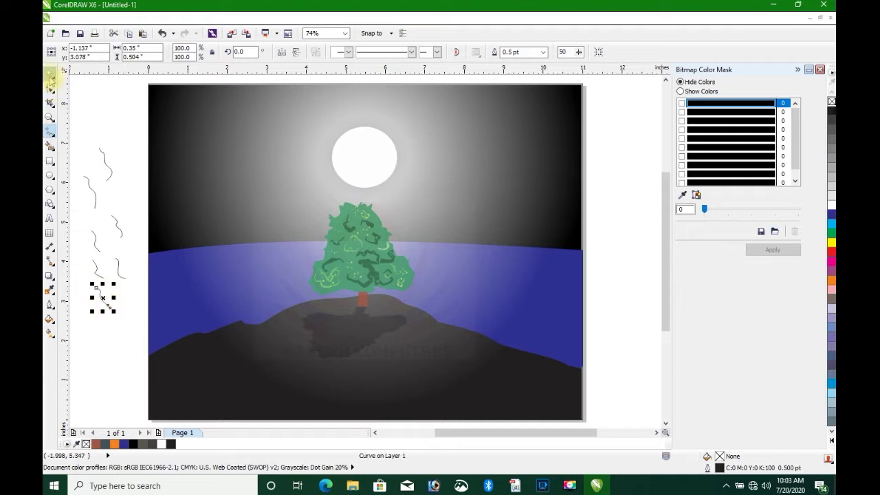
Move five of the wavy lines onto the left end of the blue band, spread close together
{"action": "left_click", "coordinate": [50, 74]}
{"action": "mouse_move", "coordinate": [118, 273]}
{"action": "left_mouse_down"}
{"action": "mouse_move", "coordinate": [157, 288]}
{"action": "mouse_move", "coordinate": [157, 275]}
{"action": "mouse_move", "coordinate": [160, 286]}
{"action": "left_mouse_up"}
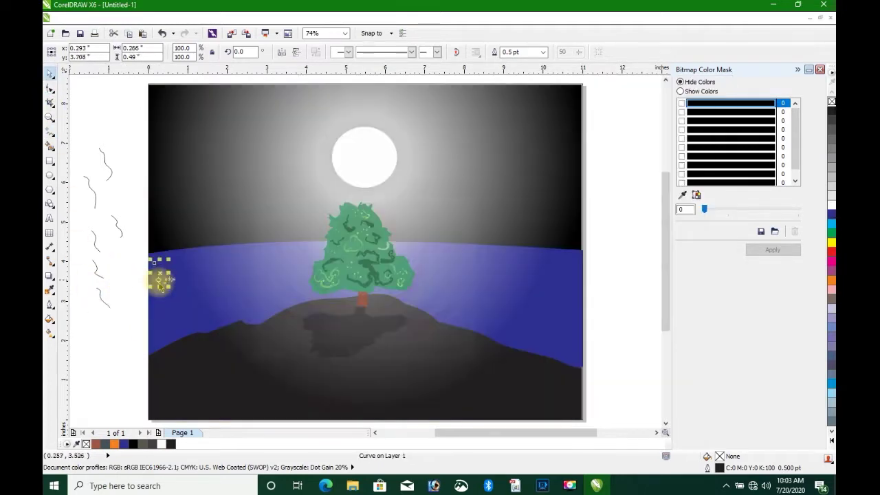
{"action": "left_click_drag", "start_coordinate": [103, 298], "coordinate": [175, 297]}
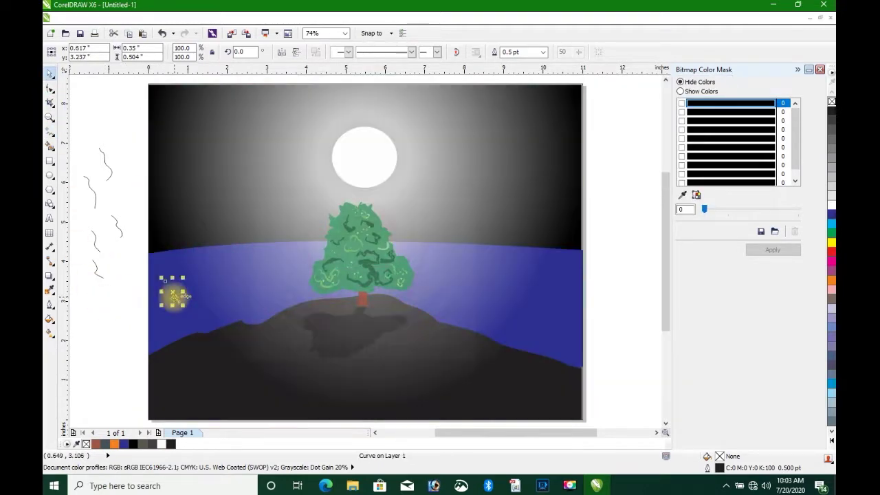
{"action": "left_click_drag", "start_coordinate": [118, 229], "coordinate": [182, 278]}
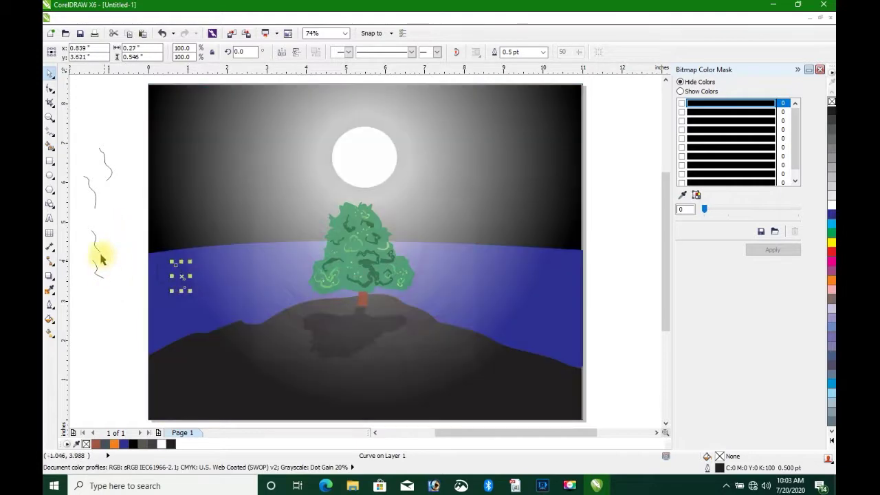
{"action": "left_click_drag", "start_coordinate": [99, 249], "coordinate": [165, 320]}
{"action": "left_click_drag", "start_coordinate": [96, 269], "coordinate": [182, 316]}
Spread copies of the wavy lines across the blue band left of the tree, with half-size ones (50.3%) near the trunk and foliage
{"action": "left_click", "coordinate": [93, 193]}
{"action": "key", "text": "F10"}
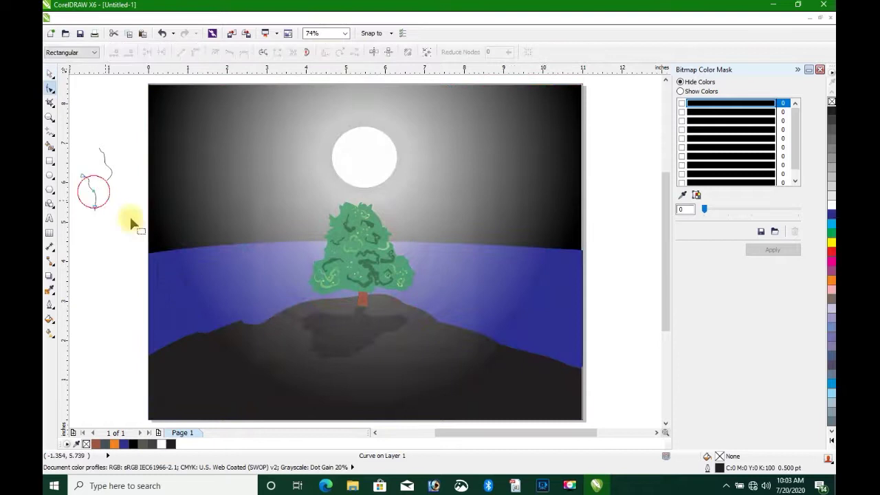
{"action": "mouse_move", "coordinate": [108, 165]}
{"action": "left_mouse_down"}
{"action": "mouse_move", "coordinate": [180, 233]}
{"action": "mouse_move", "coordinate": [103, 166]}
{"action": "mouse_move", "coordinate": [114, 187]}
{"action": "left_mouse_up"}
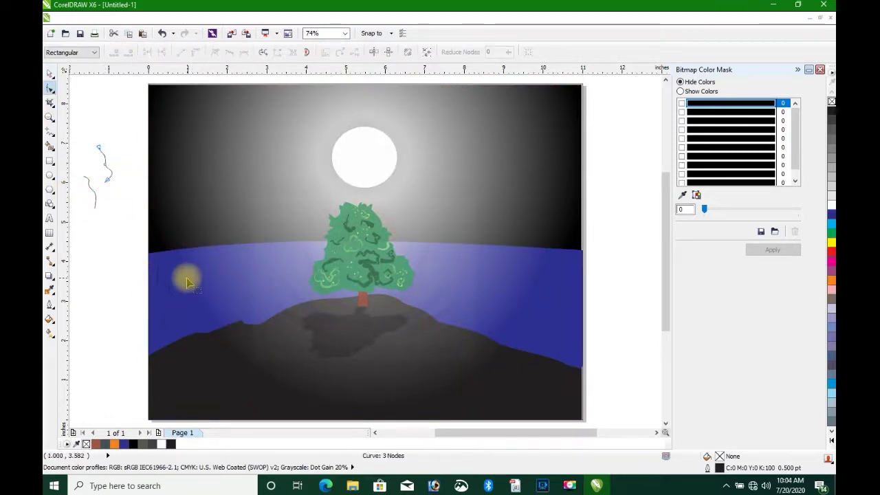
{"action": "scroll", "coordinate": [183, 278], "scroll_direction": "up", "scroll_amount": 3}
{"action": "scroll", "coordinate": [176, 272], "scroll_direction": "down", "scroll_amount": 1}
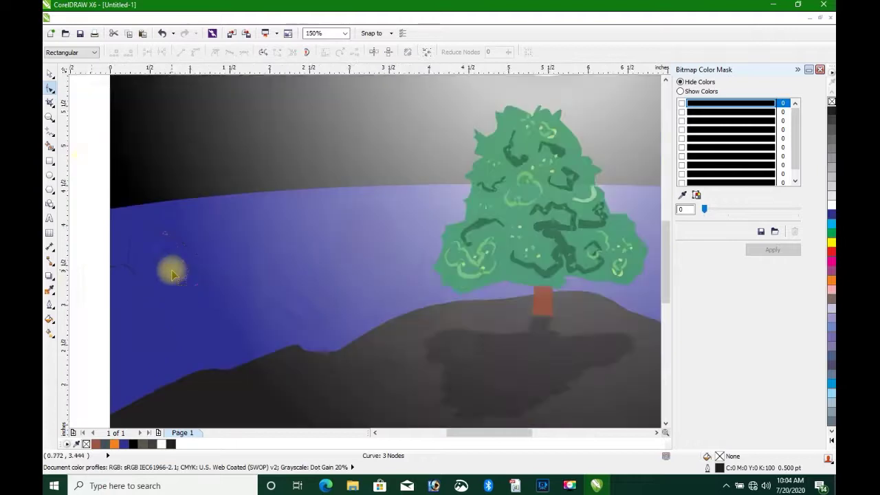
{"action": "left_click", "coordinate": [51, 73]}
{"action": "mouse_move", "coordinate": [183, 274]}
{"action": "left_mouse_down"}
{"action": "mouse_move", "coordinate": [220, 263]}
{"action": "mouse_move", "coordinate": [223, 328]}
{"action": "mouse_move", "coordinate": [278, 293]}
{"action": "mouse_move", "coordinate": [259, 333]}
{"action": "mouse_move", "coordinate": [363, 314]}
{"action": "mouse_move", "coordinate": [309, 309]}
{"action": "mouse_move", "coordinate": [304, 232]}
{"action": "mouse_move", "coordinate": [311, 306]}
{"action": "mouse_move", "coordinate": [282, 232]}
{"action": "mouse_move", "coordinate": [244, 230]}
{"action": "mouse_move", "coordinate": [335, 229]}
{"action": "mouse_move", "coordinate": [320, 257]}
{"action": "mouse_move", "coordinate": [400, 277]}
{"action": "mouse_move", "coordinate": [379, 302]}
{"action": "mouse_move", "coordinate": [391, 284]}
{"action": "mouse_move", "coordinate": [308, 272]}
{"action": "mouse_move", "coordinate": [317, 259]}
{"action": "mouse_move", "coordinate": [359, 257]}
{"action": "left_mouse_up"}
{"action": "left_click", "coordinate": [358, 258]}
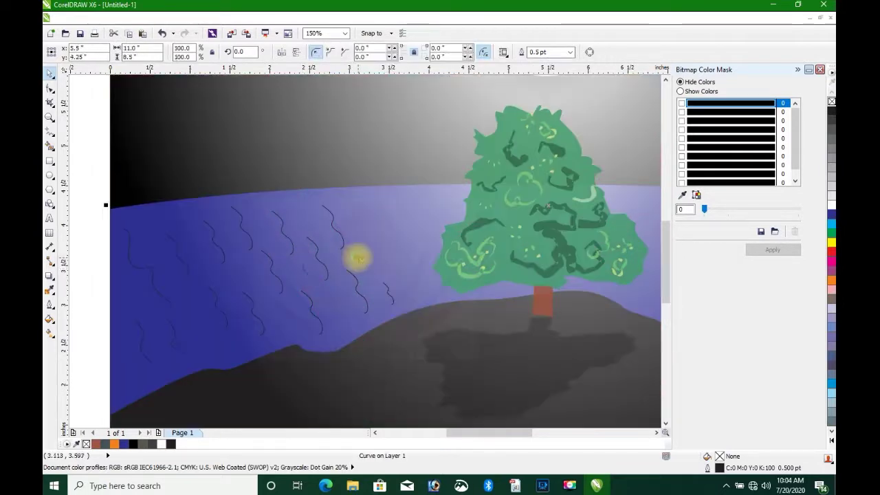
{"action": "left_click_drag", "start_coordinate": [390, 294], "coordinate": [445, 212]}
{"action": "left_click_drag", "start_coordinate": [455, 433], "coordinate": [498, 432]}
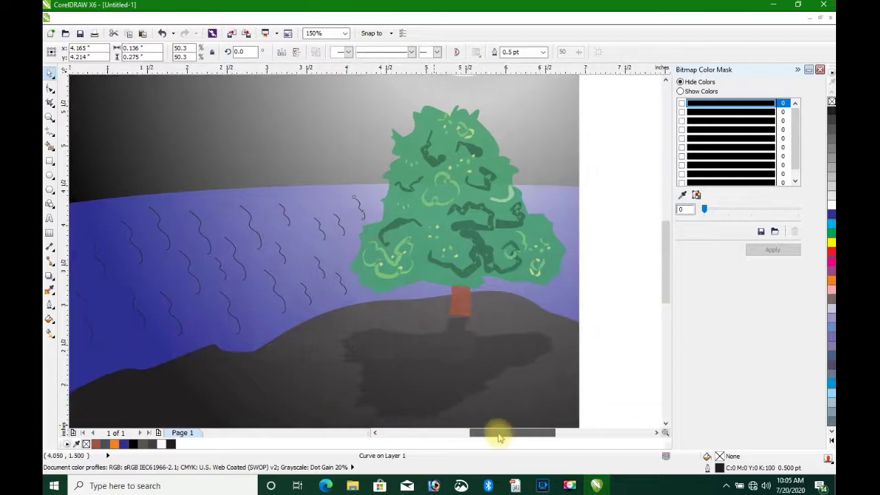
Copy wavy lines onto the blue band just right of the tree and further toward its right end
{"action": "left_click_drag", "start_coordinate": [210, 208], "coordinate": [455, 235]}
{"action": "key", "text": "F10"}
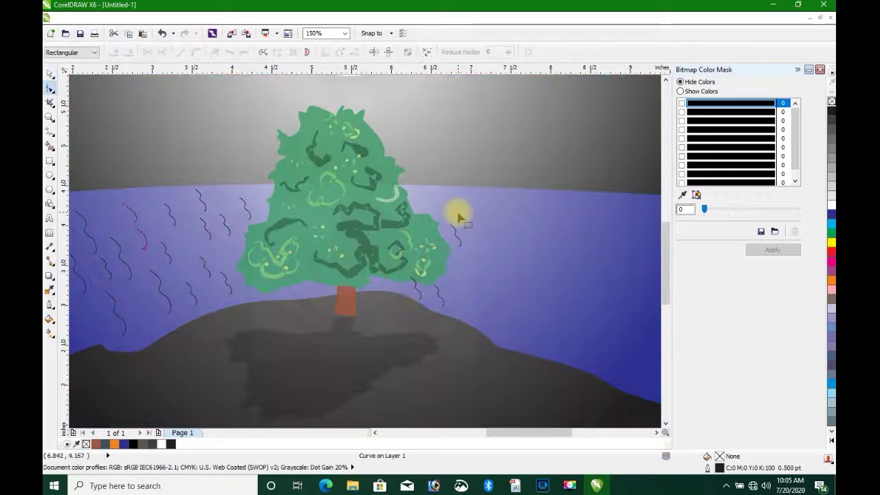
{"action": "left_click", "coordinate": [131, 223]}
{"action": "left_click", "coordinate": [136, 227]}
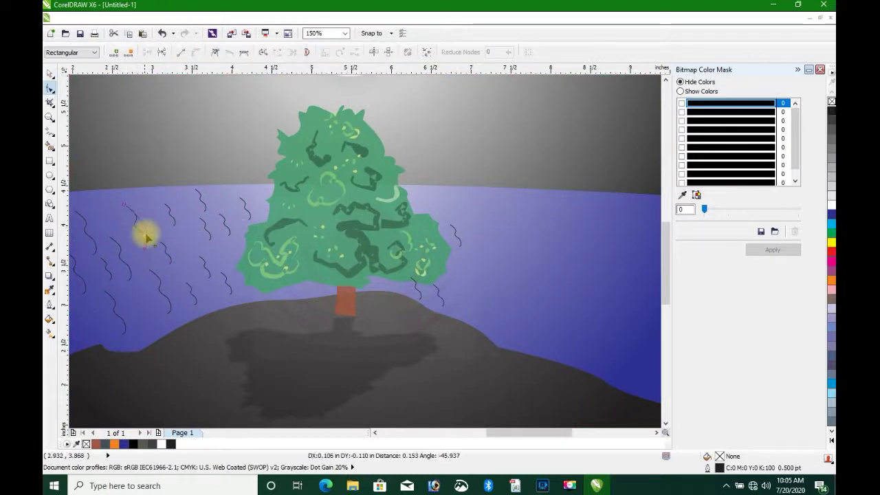
{"action": "key", "text": "space"}
{"action": "mouse_move", "coordinate": [93, 244]}
{"action": "left_mouse_down"}
{"action": "mouse_move", "coordinate": [431, 221]}
{"action": "mouse_move", "coordinate": [458, 232]}
{"action": "mouse_move", "coordinate": [443, 207]}
{"action": "mouse_move", "coordinate": [472, 220]}
{"action": "left_mouse_up"}
{"action": "key", "text": "space"}
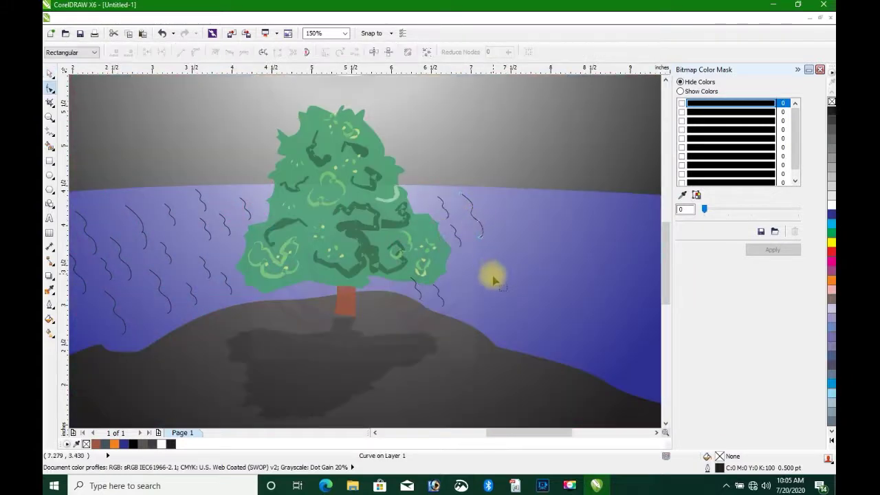
{"action": "key", "text": "space"}
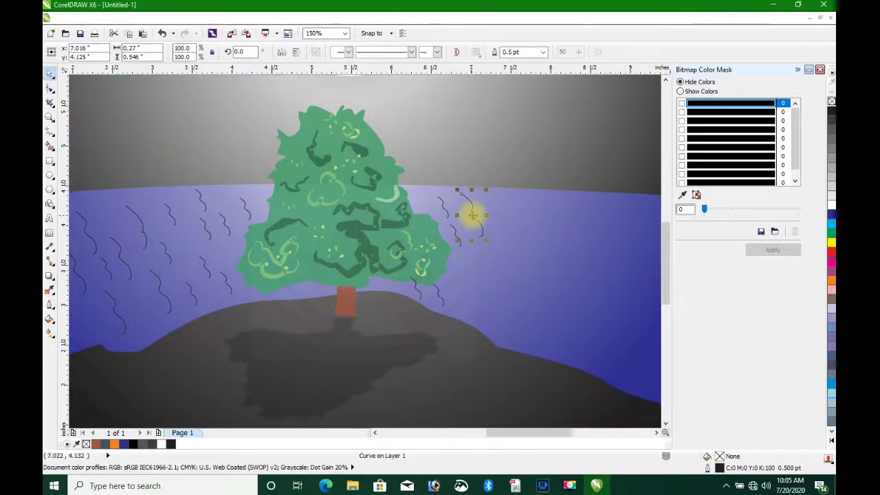
{"action": "mouse_move", "coordinate": [472, 213]}
{"action": "left_mouse_down"}
{"action": "mouse_move", "coordinate": [486, 289]}
{"action": "mouse_move", "coordinate": [609, 284]}
{"action": "left_mouse_up"}
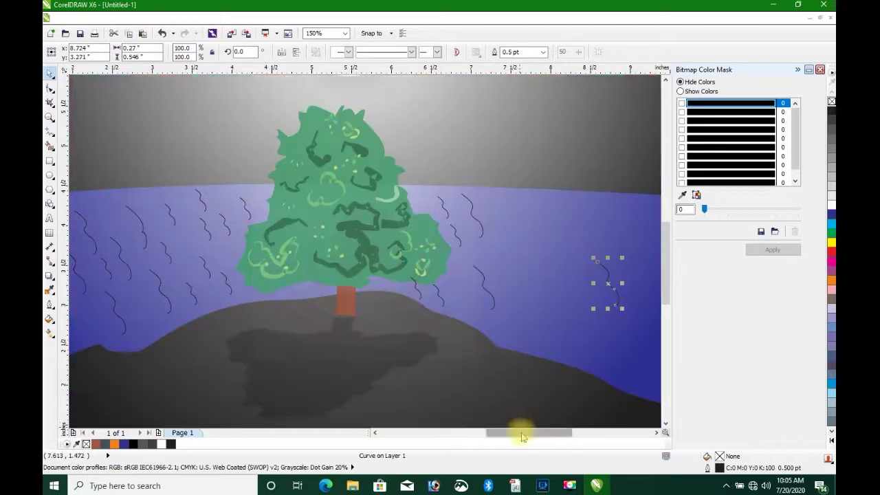
Fill the rest of the right half of the blue band with full-size and half-size (50.3%) wavy line copies
{"action": "left_click_drag", "start_coordinate": [520, 431], "coordinate": [548, 440]}
{"action": "mouse_move", "coordinate": [432, 281]}
{"action": "left_mouse_down"}
{"action": "mouse_move", "coordinate": [550, 262]}
{"action": "mouse_move", "coordinate": [575, 237]}
{"action": "mouse_move", "coordinate": [573, 369]}
{"action": "mouse_move", "coordinate": [436, 346]}
{"action": "mouse_move", "coordinate": [378, 314]}
{"action": "mouse_move", "coordinate": [334, 330]}
{"action": "mouse_move", "coordinate": [349, 316]}
{"action": "mouse_move", "coordinate": [362, 251]}
{"action": "mouse_move", "coordinate": [476, 235]}
{"action": "left_mouse_up"}
{"action": "left_click", "coordinate": [491, 244]}
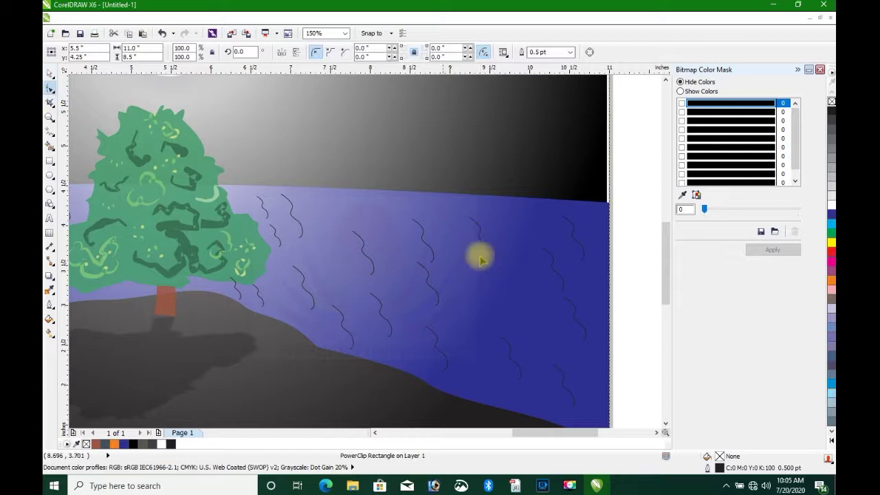
{"action": "left_click", "coordinate": [484, 252]}
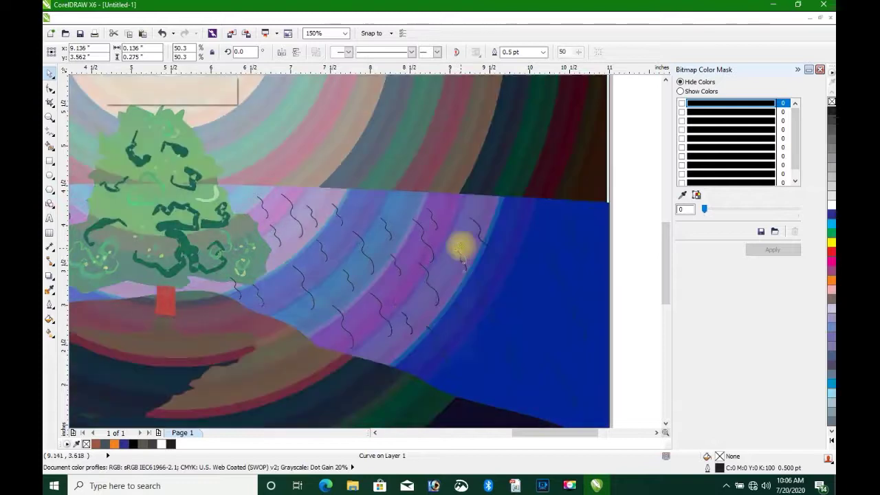
{"action": "mouse_move", "coordinate": [463, 265]}
{"action": "left_mouse_down"}
{"action": "mouse_move", "coordinate": [533, 244]}
{"action": "mouse_move", "coordinate": [521, 282]}
{"action": "mouse_move", "coordinate": [507, 287]}
{"action": "mouse_move", "coordinate": [512, 310]}
{"action": "mouse_move", "coordinate": [541, 317]}
{"action": "mouse_move", "coordinate": [484, 352]}
{"action": "mouse_move", "coordinate": [411, 363]}
{"action": "mouse_move", "coordinate": [468, 374]}
{"action": "mouse_move", "coordinate": [505, 392]}
{"action": "mouse_move", "coordinate": [527, 391]}
{"action": "mouse_move", "coordinate": [535, 354]}
{"action": "mouse_move", "coordinate": [575, 356]}
{"action": "mouse_move", "coordinate": [541, 348]}
{"action": "mouse_move", "coordinate": [584, 288]}
{"action": "left_mouse_up"}
{"action": "scroll", "coordinate": [383, 346], "scroll_direction": "down", "scroll_amount": 2}
{"action": "left_click_drag", "start_coordinate": [550, 433], "coordinate": [511, 432]}
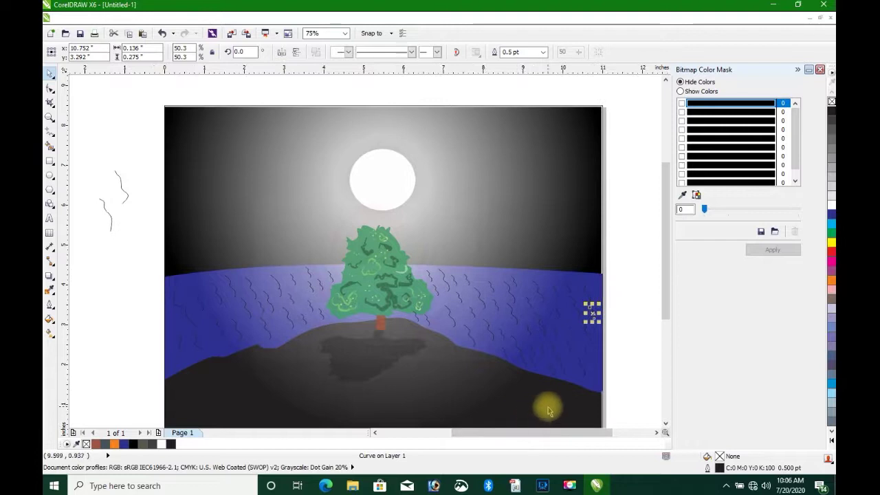
Delete the two leftover wavy lines outside the page and colour the main wavy lines on both sides of the tree white
{"action": "mouse_move", "coordinate": [80, 155]}
{"action": "left_mouse_down"}
{"action": "mouse_move", "coordinate": [152, 260]}
{"action": "mouse_move", "coordinate": [275, 337]}
{"action": "mouse_move", "coordinate": [337, 354]}
{"action": "left_mouse_up"}
{"action": "key", "text": "Delete"}
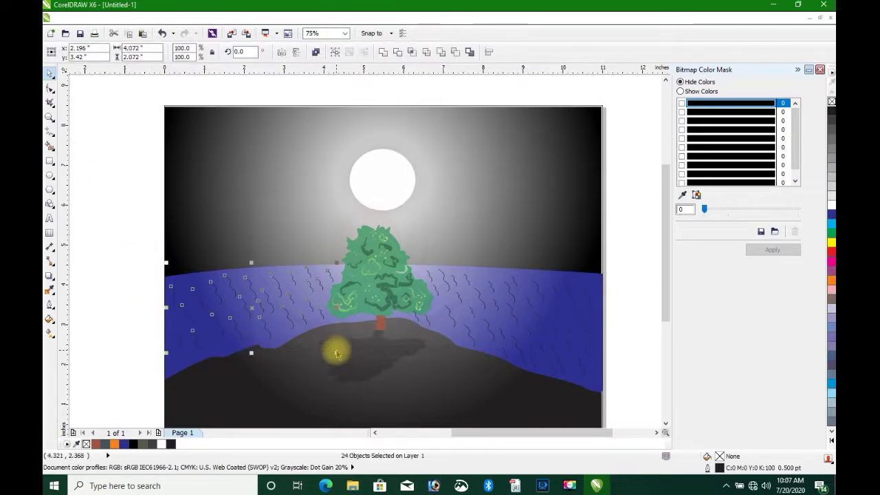
{"action": "left_click_drag", "start_coordinate": [621, 267], "coordinate": [427, 351]}
{"action": "right_click", "coordinate": [831, 205]}
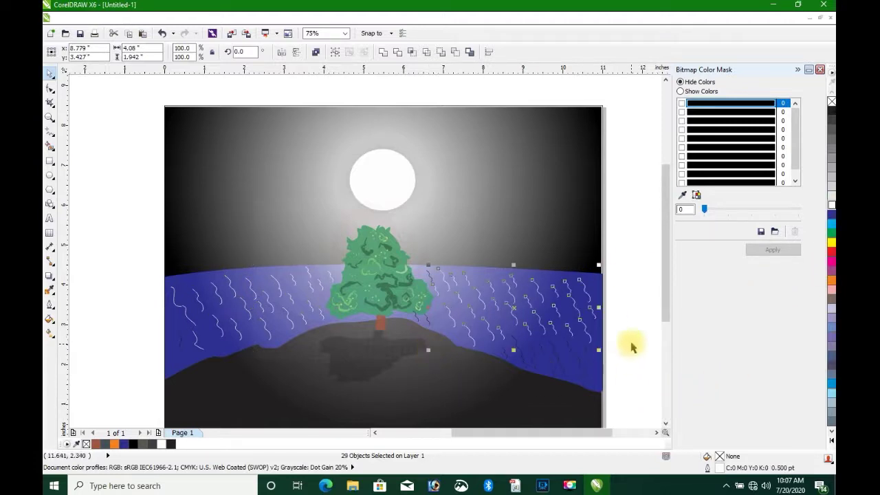
Set the outline of the remaining black wavy lines along the lower right edge of the blue band to white
{"action": "left_click_drag", "start_coordinate": [633, 344], "coordinate": [491, 382]}
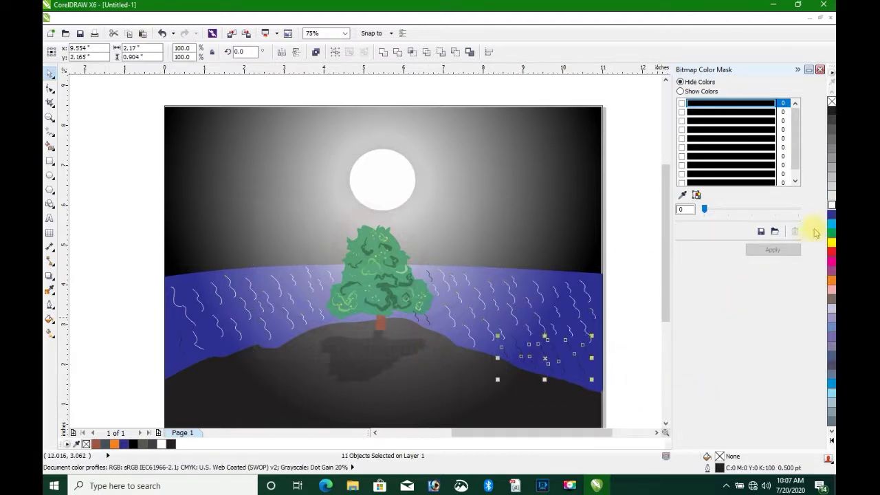
{"action": "left_click", "coordinate": [621, 288]}
{"action": "left_click_drag", "start_coordinate": [588, 434], "coordinate": [584, 438]}
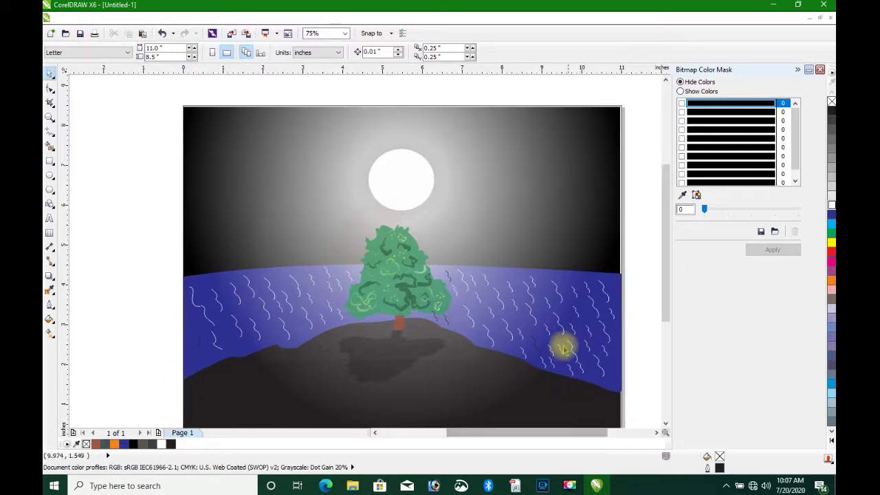
{"action": "left_click", "coordinate": [437, 248]}
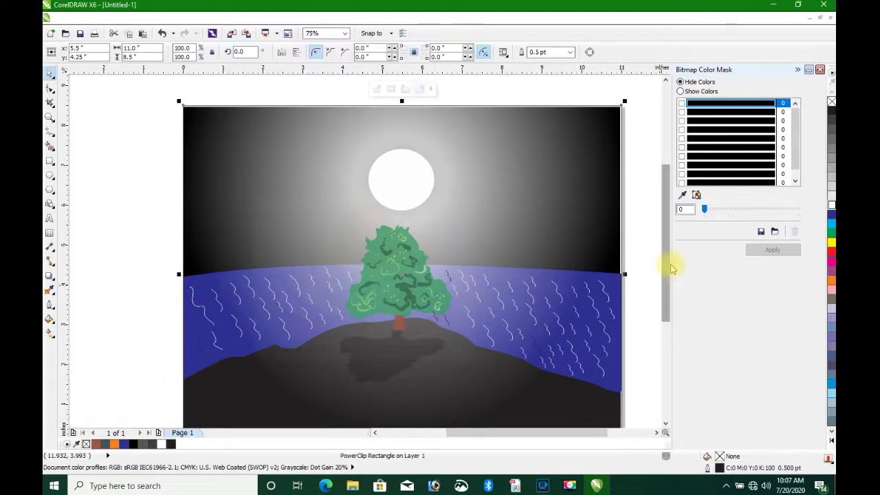